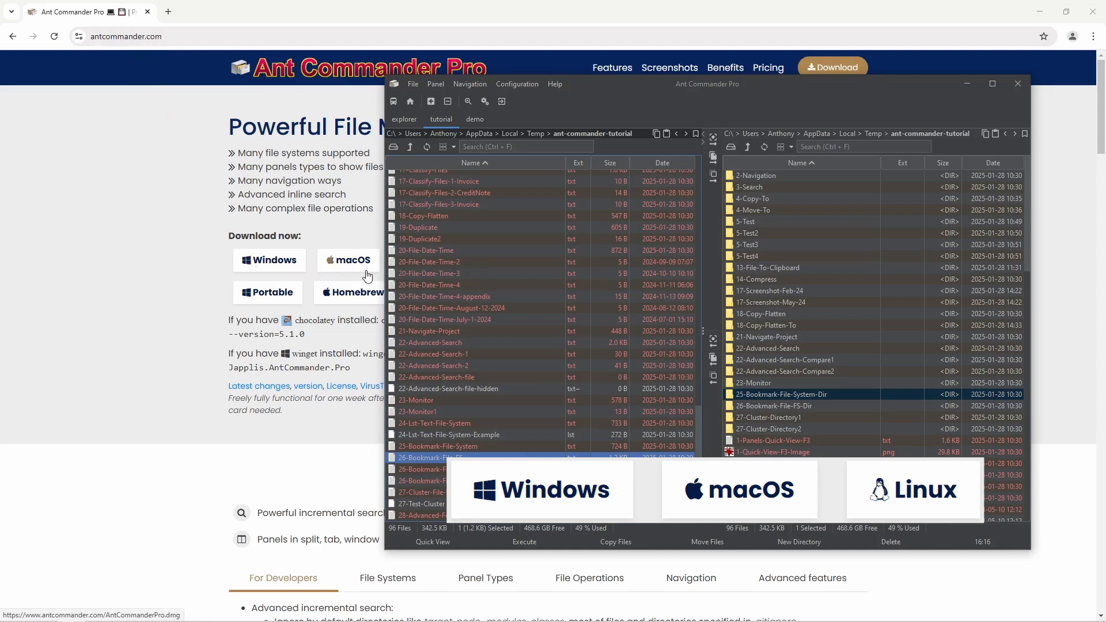
- Open 26-Bookmark-File-FS.txt in a widened editor, highlight 'bookmark' on line 6, then return to the file panels
left_click_drag(609, 83, 652, 78)
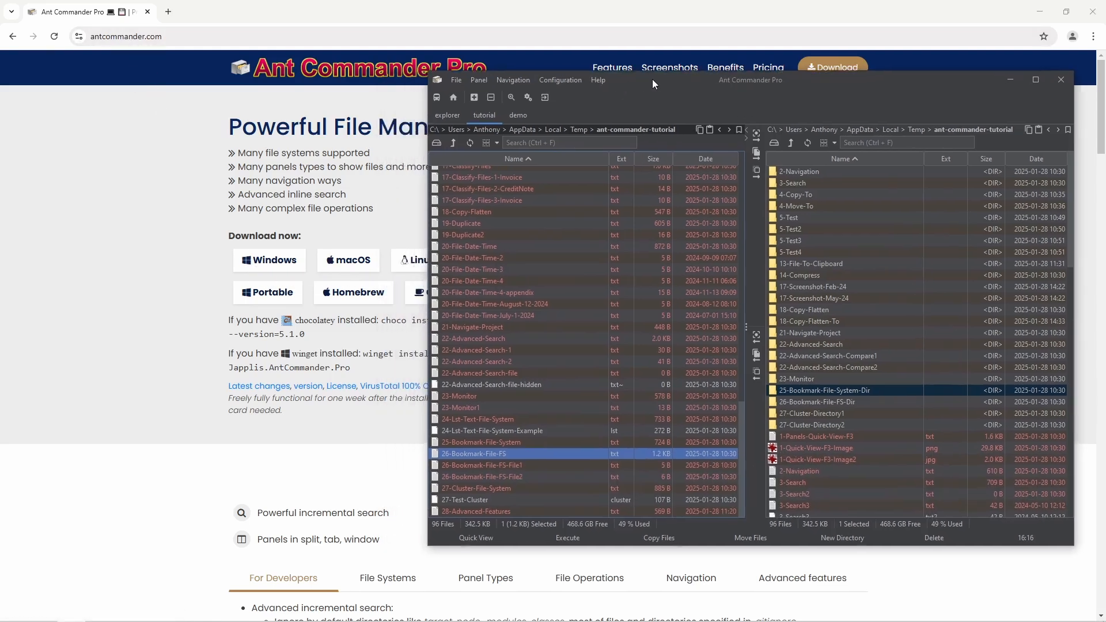
double_click(510, 455)
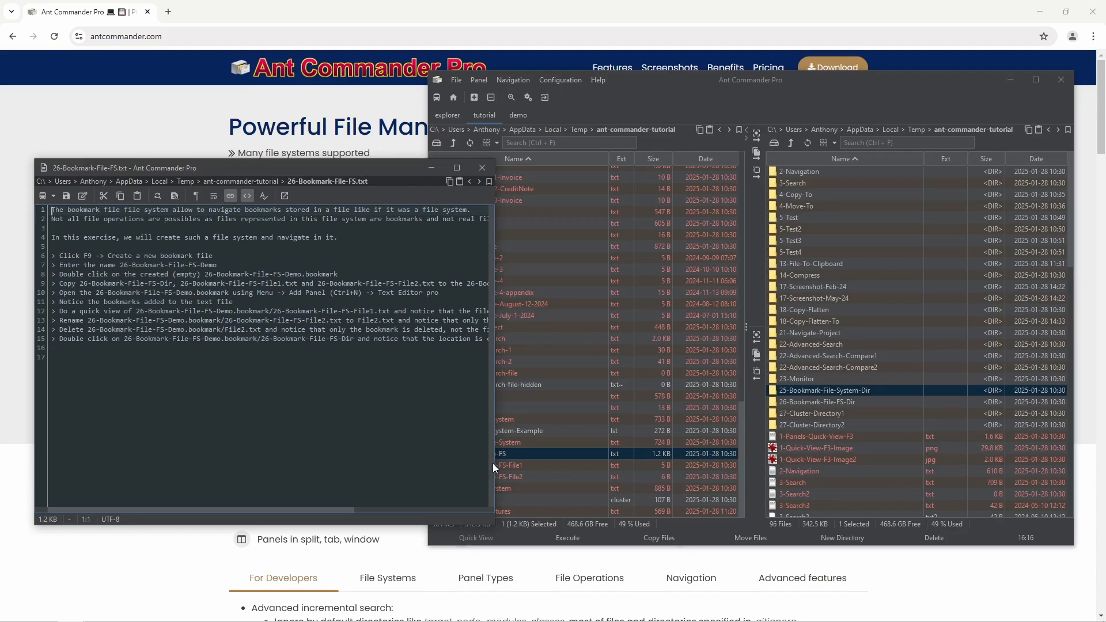
left_click_drag(495, 463, 547, 463)
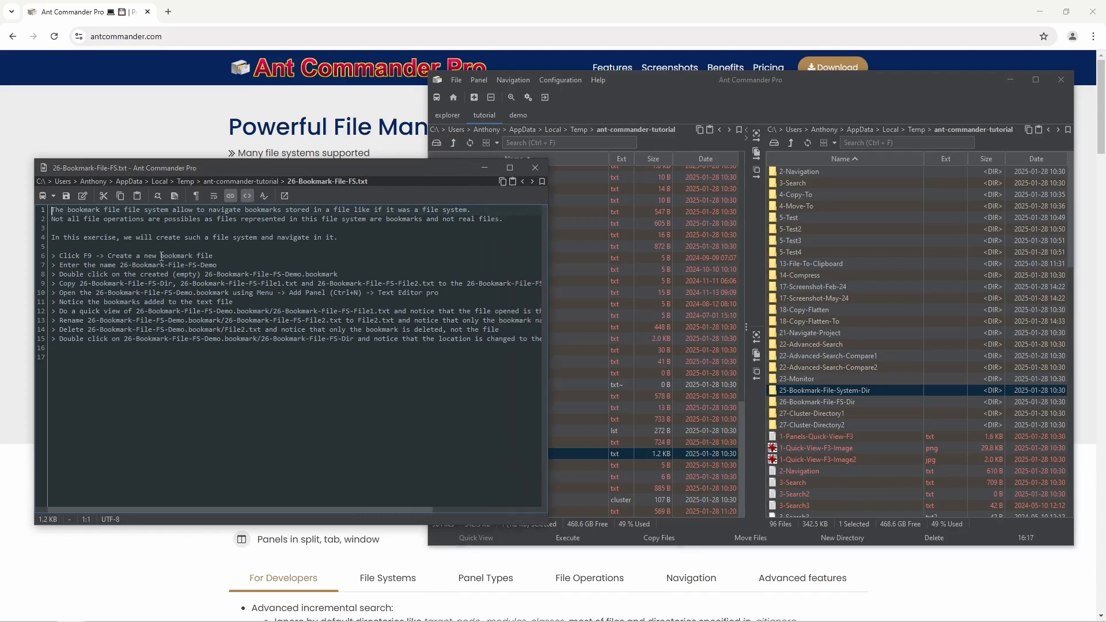
left_click_drag(161, 256, 193, 257)
left_click(699, 78)
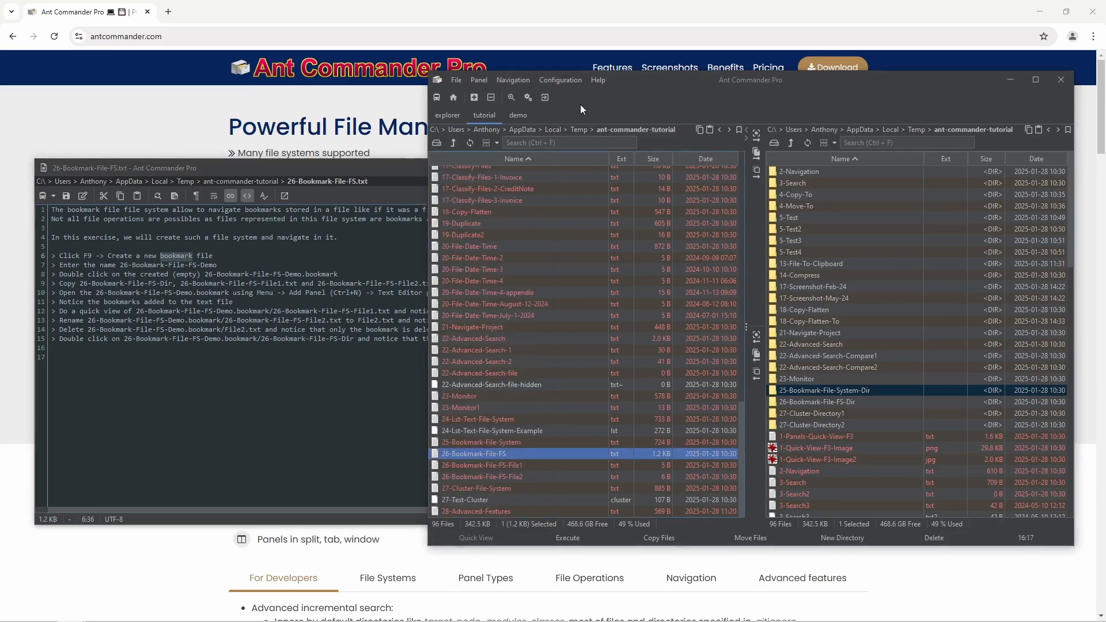
left_click(512, 99)
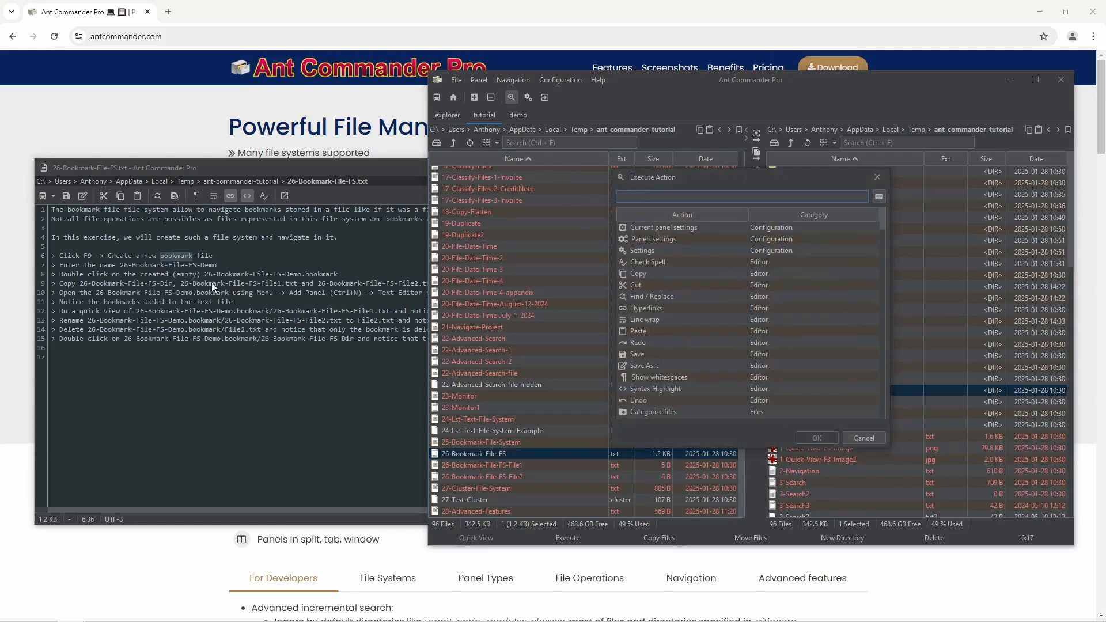
- Copy the name 26-Bookmark-File-FS-Demo from instruction line 7 and refresh the right file panel
left_click(876, 178)
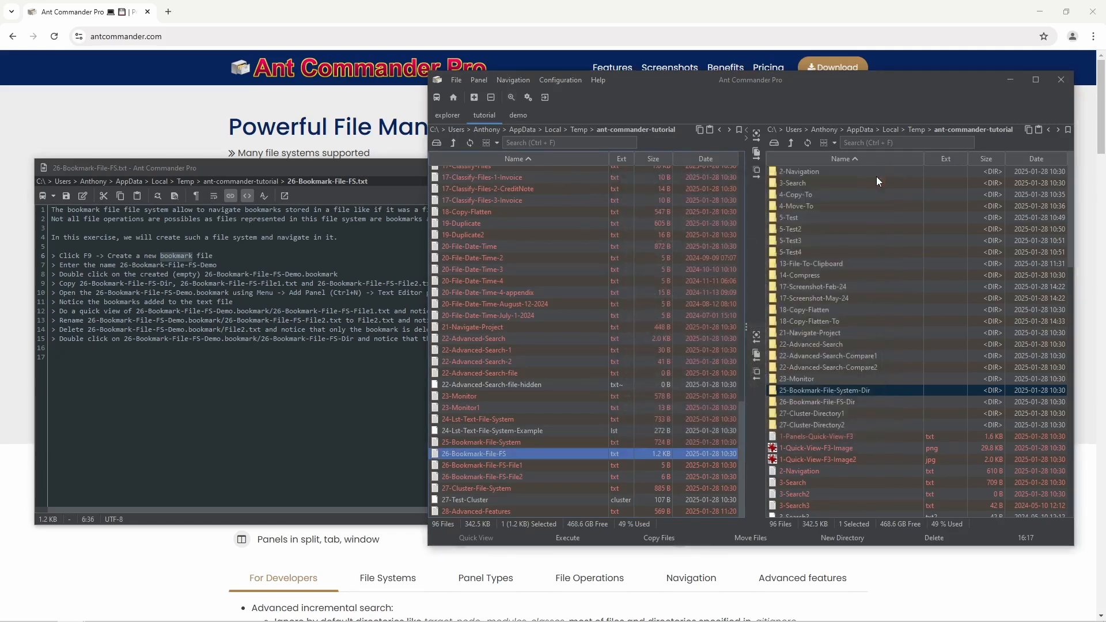
left_click(217, 283)
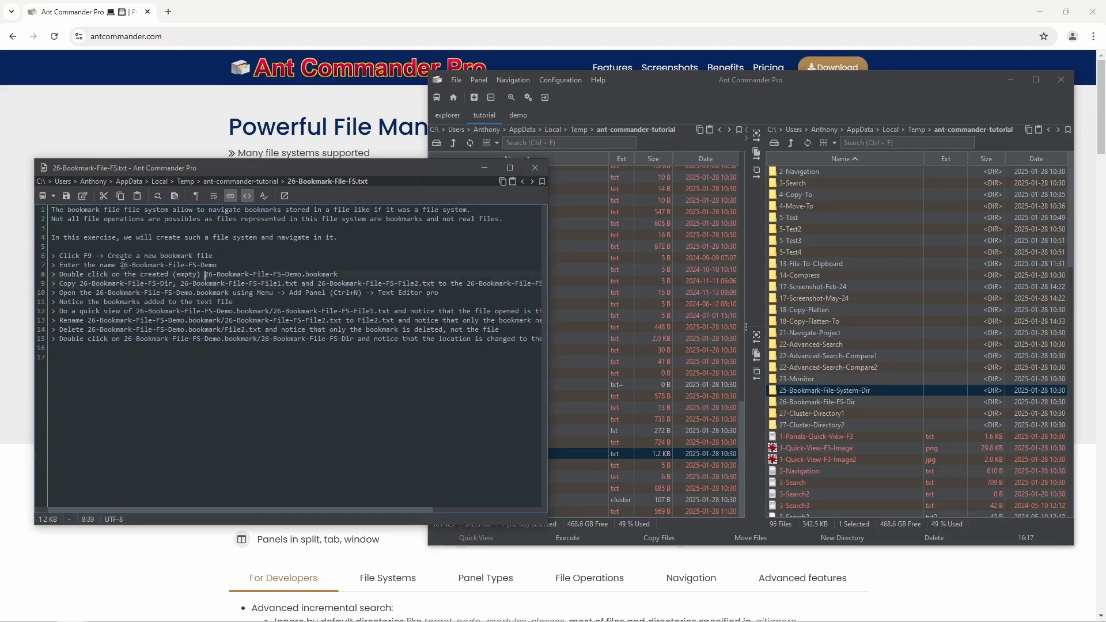
left_click_drag(120, 265, 232, 266)
key("ctrl+c")
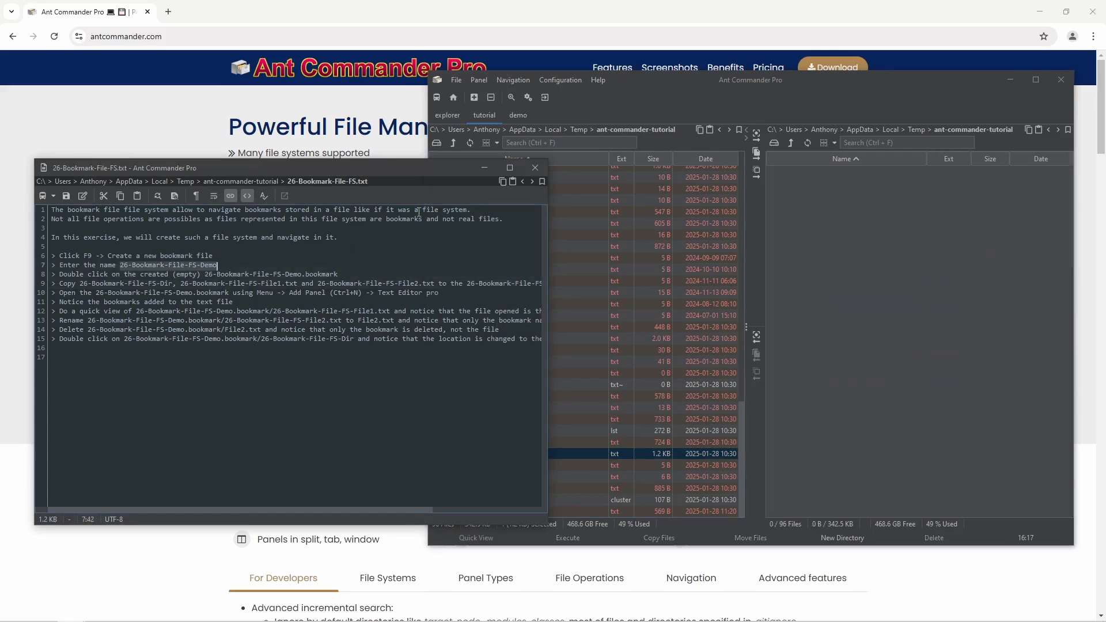
left_click(971, 265)
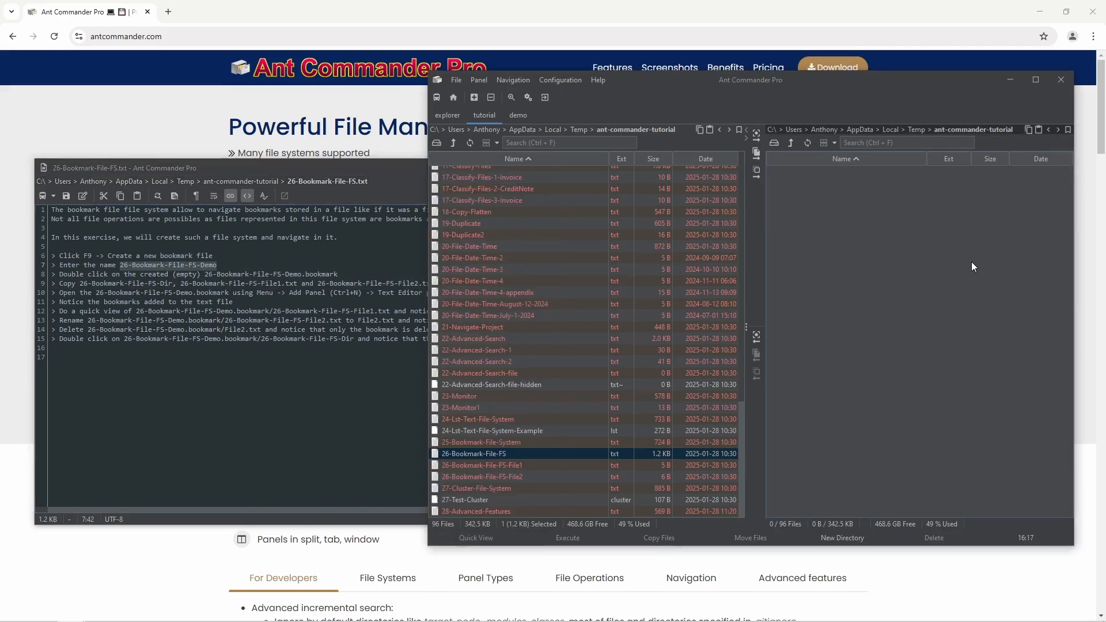
left_click(807, 143)
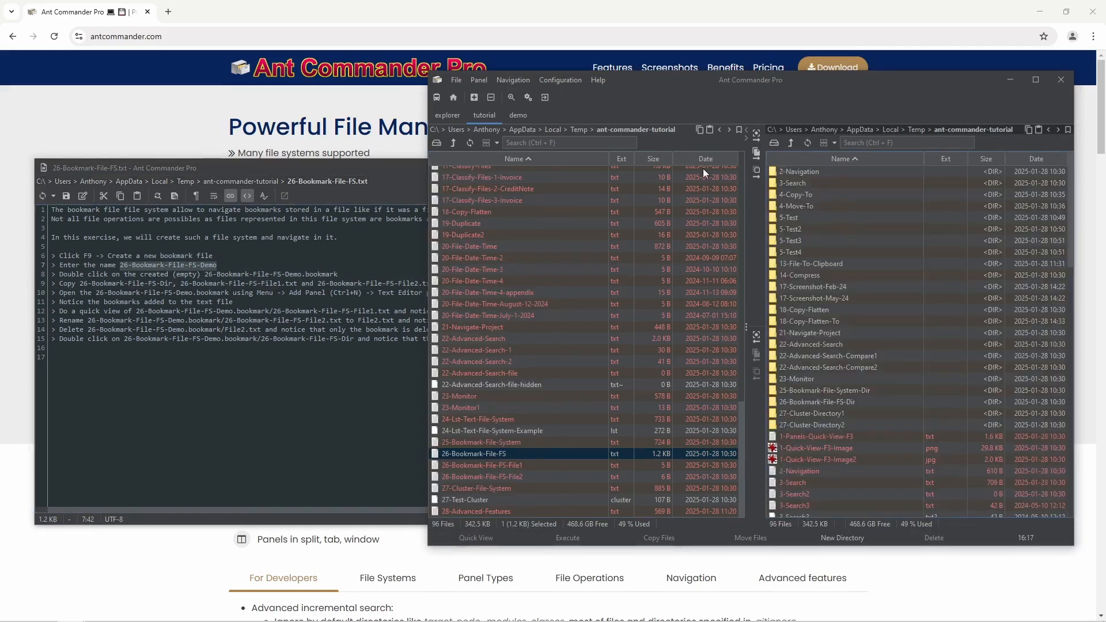
left_click(513, 98)
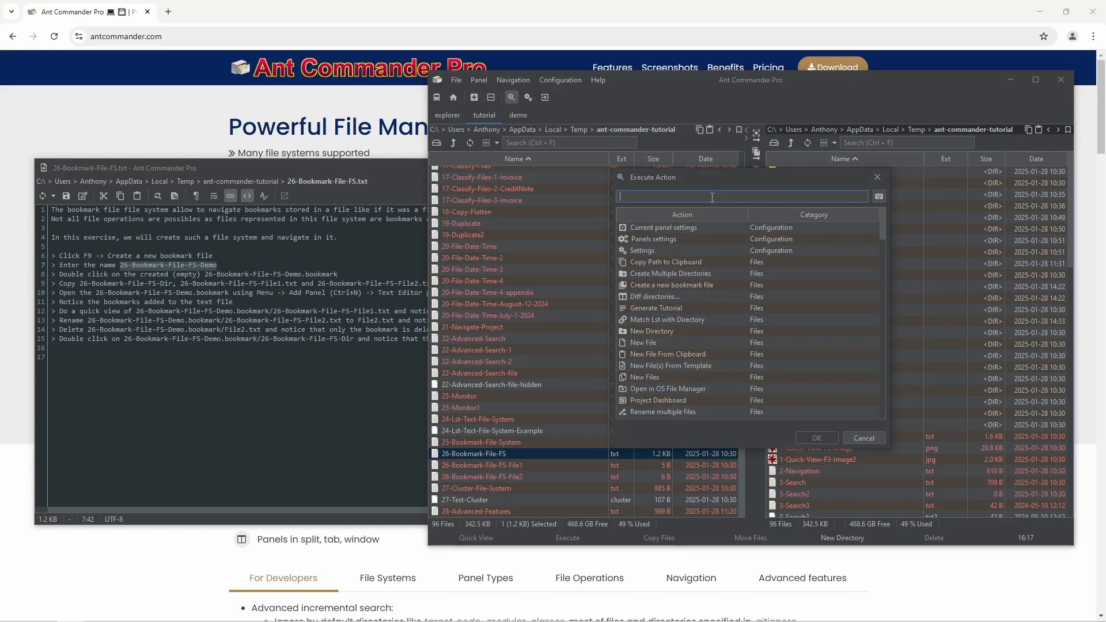
- Create a new bookmark file via Execute Action, pasting 26-Bookmark-File-FS-Demo as its name
type("boo")
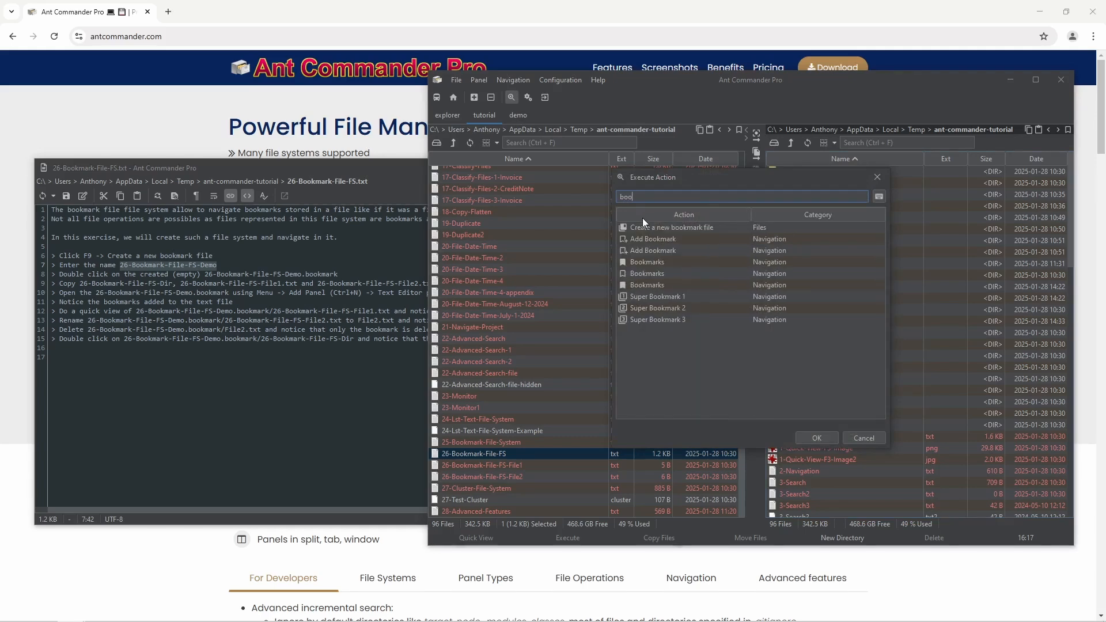
double_click(685, 227)
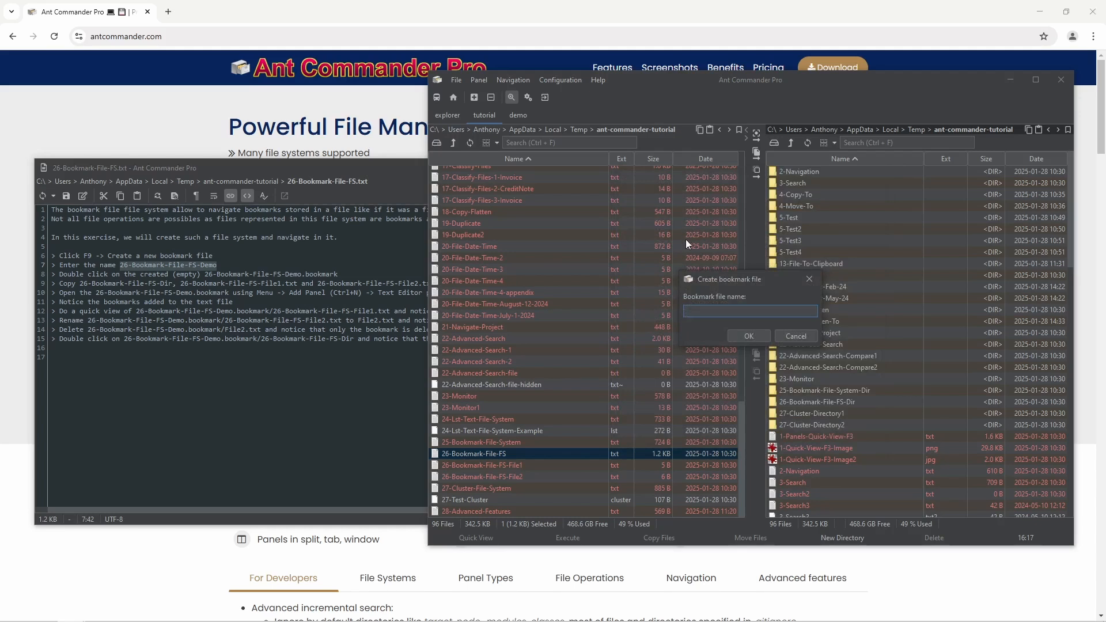
key("ctrl+v")
left_click(748, 337)
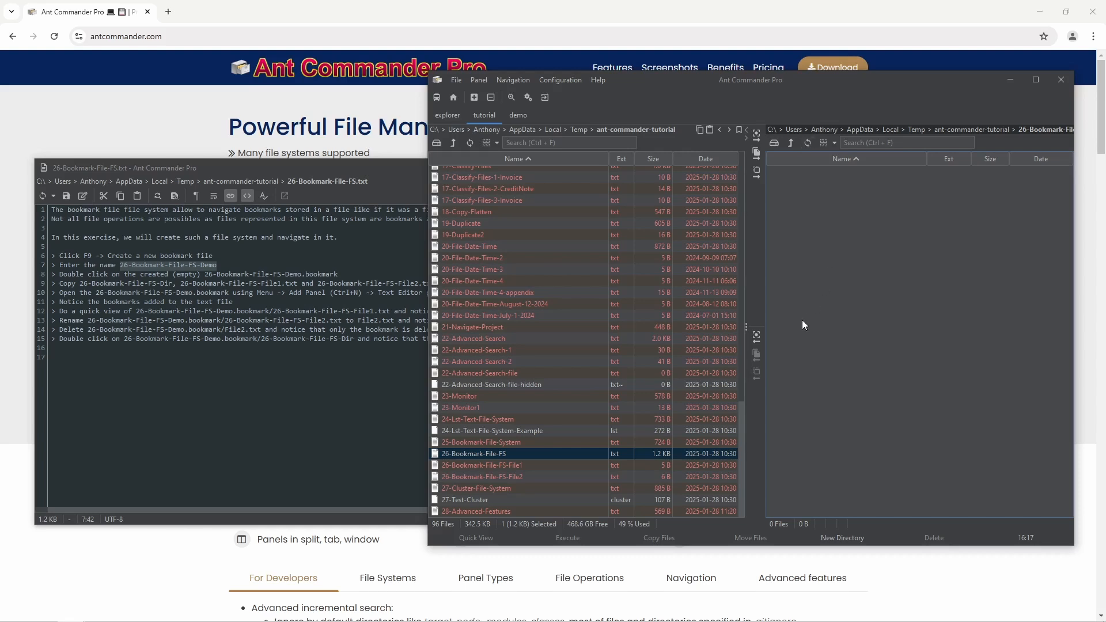
- Resize the panels, refresh the left list, and widen the Ext column so 26-Bookmark-File-FS-Demo.bookmark shows fully
left_click_drag(745, 262, 663, 259)
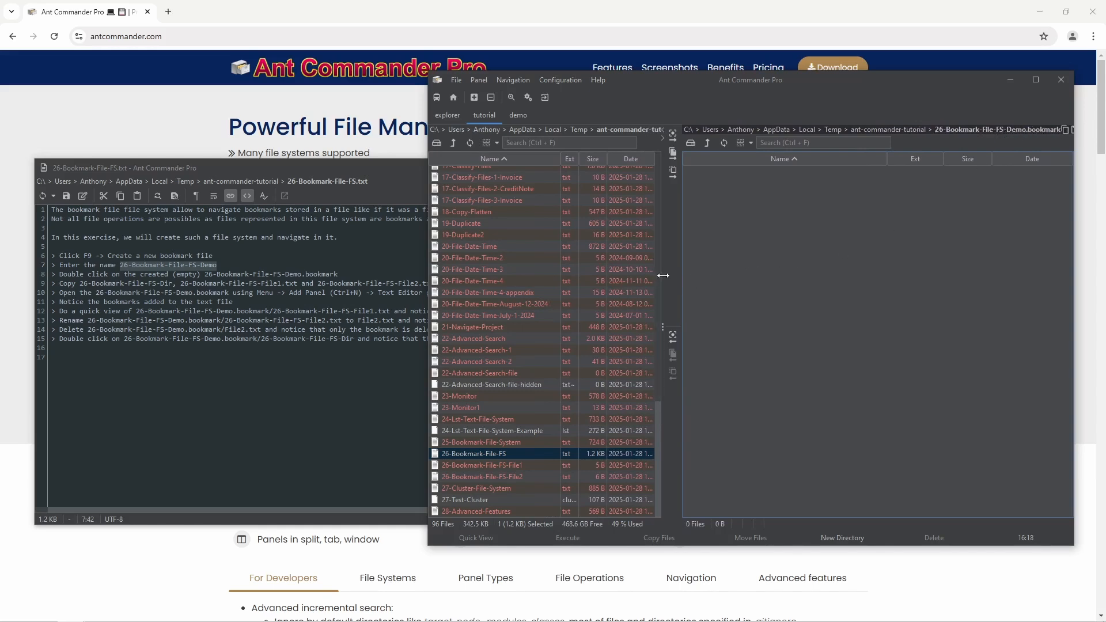
left_click_drag(663, 275, 790, 283)
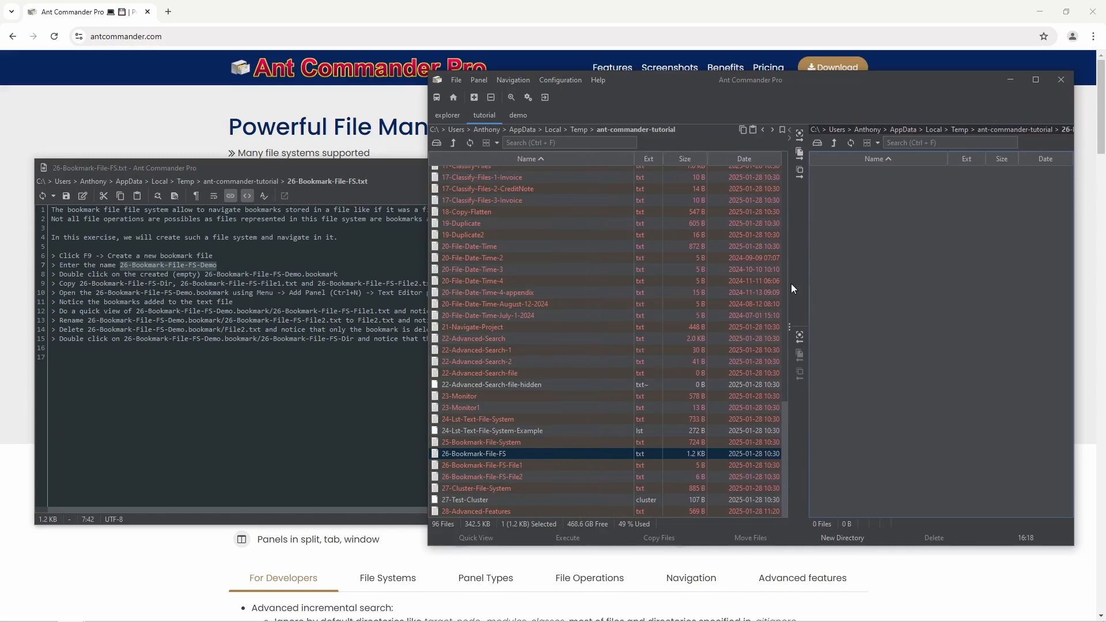
left_click(538, 462)
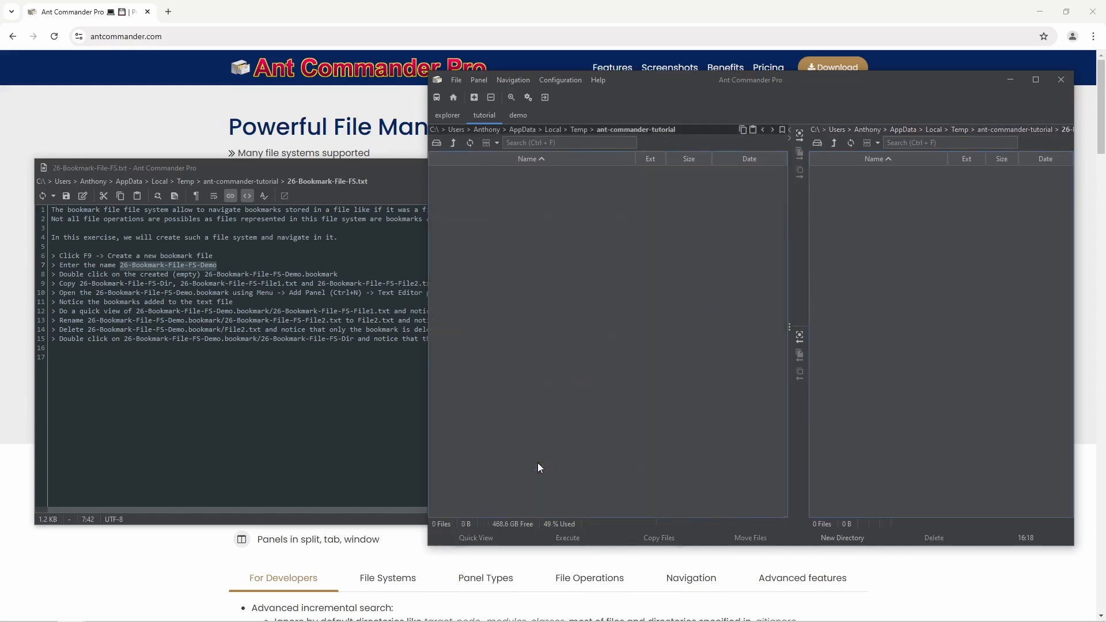
left_click(538, 465)
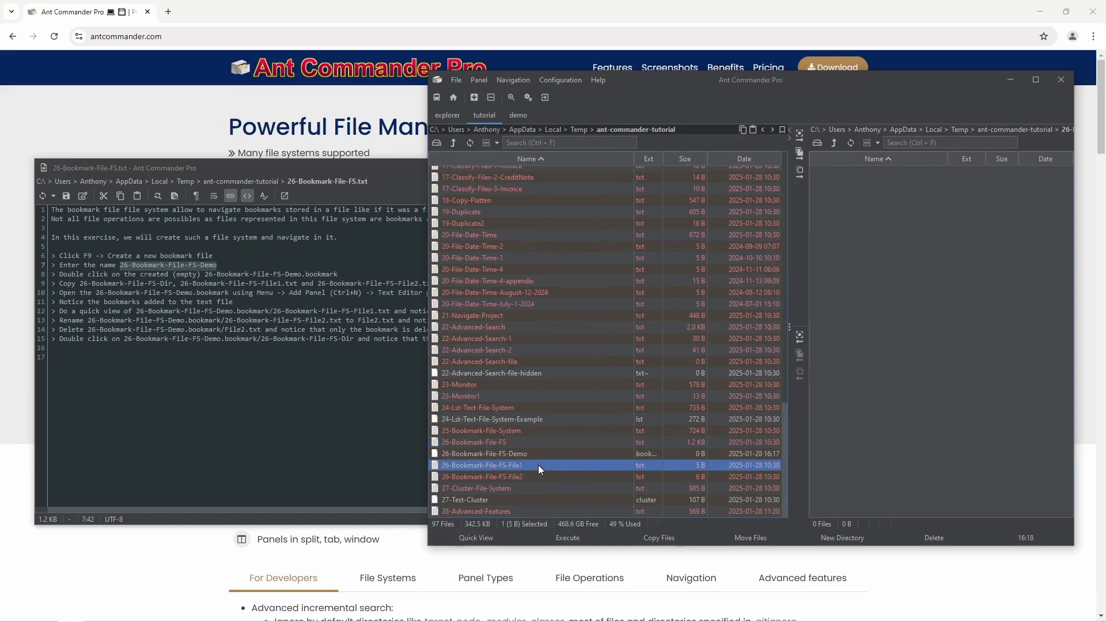
left_click(537, 454)
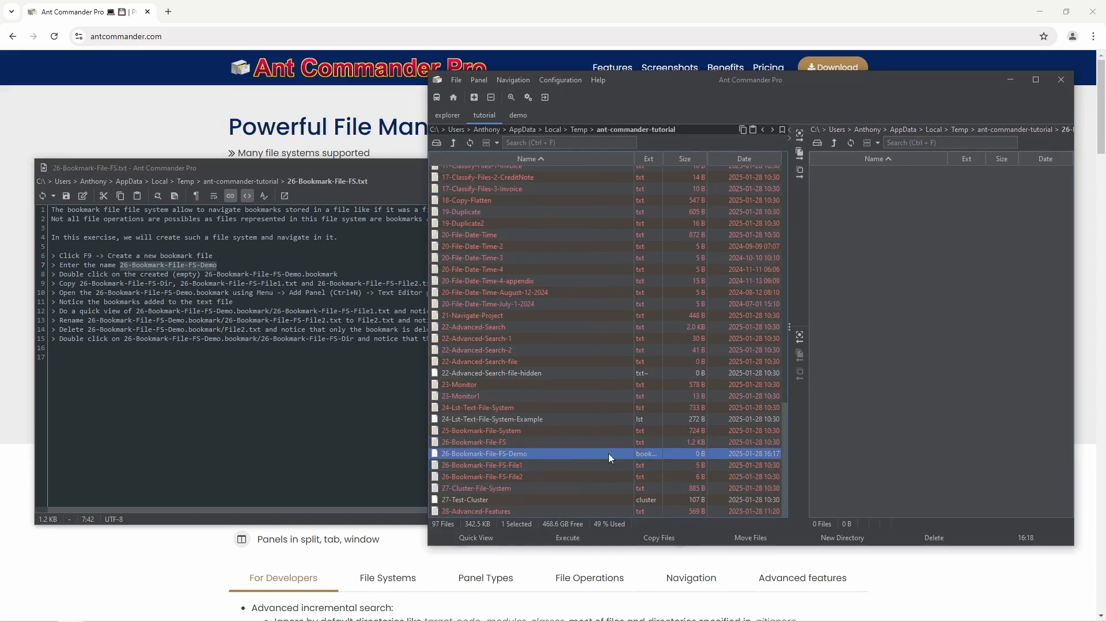
left_click_drag(634, 157, 619, 155)
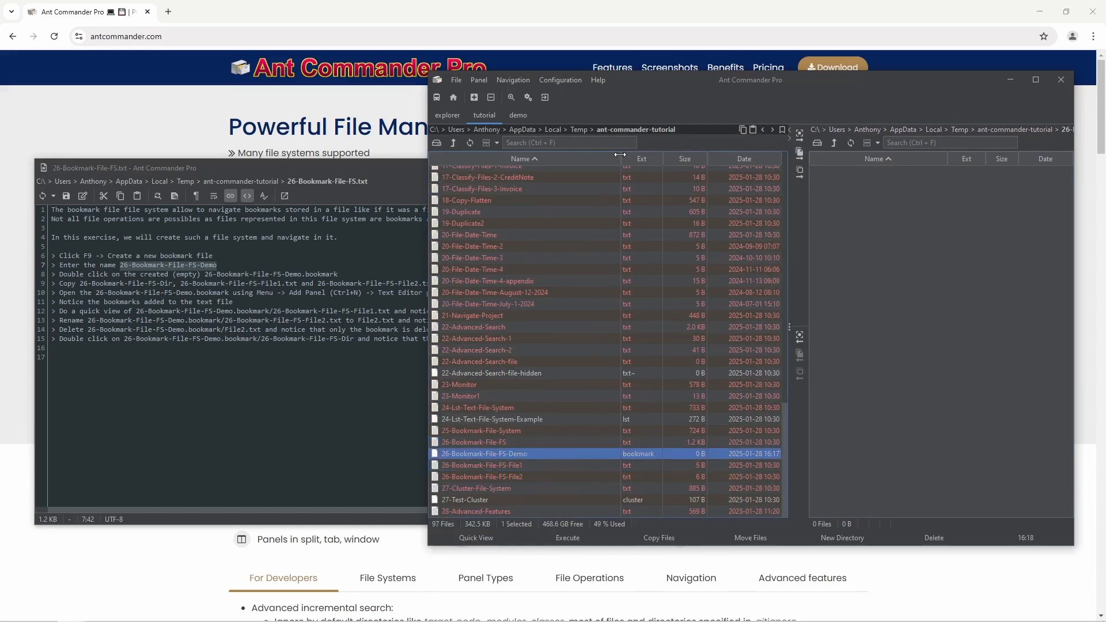
left_click(528, 464)
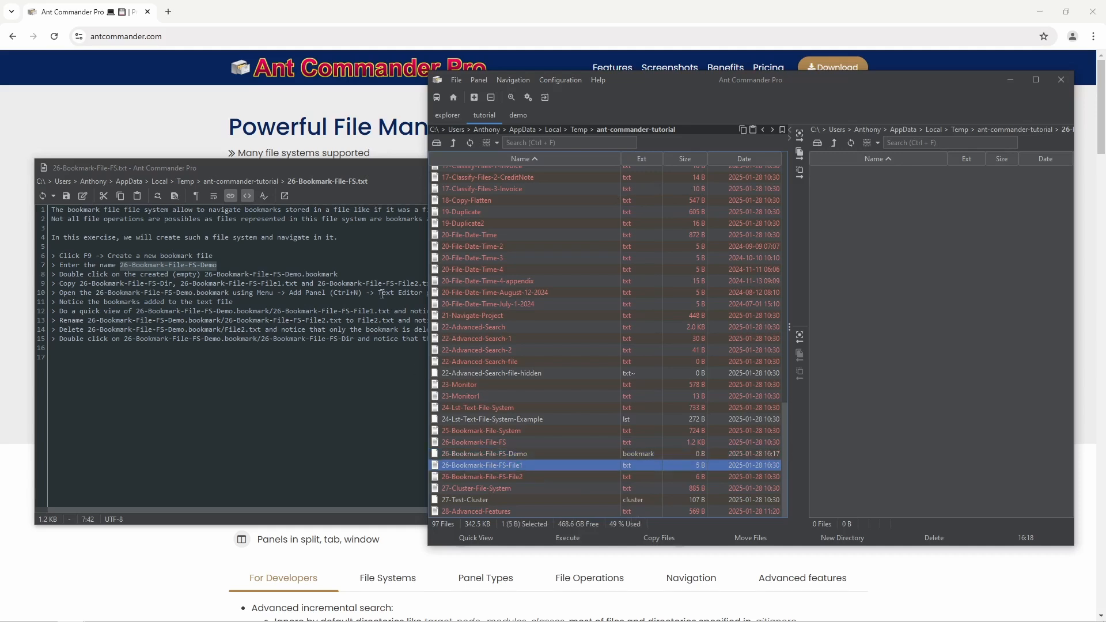
- Copy 26-Bookmark-File-FS-File1 and File2 into the bookmark panel and refresh the left list to see 324 B
left_click(527, 475, "ctrl")
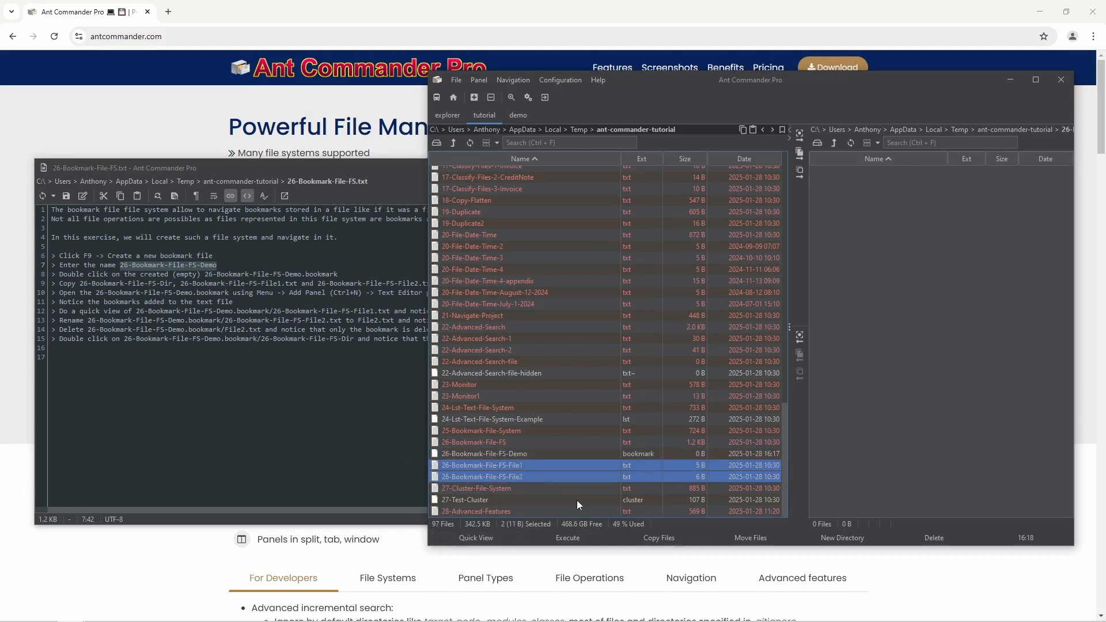
left_click(800, 153)
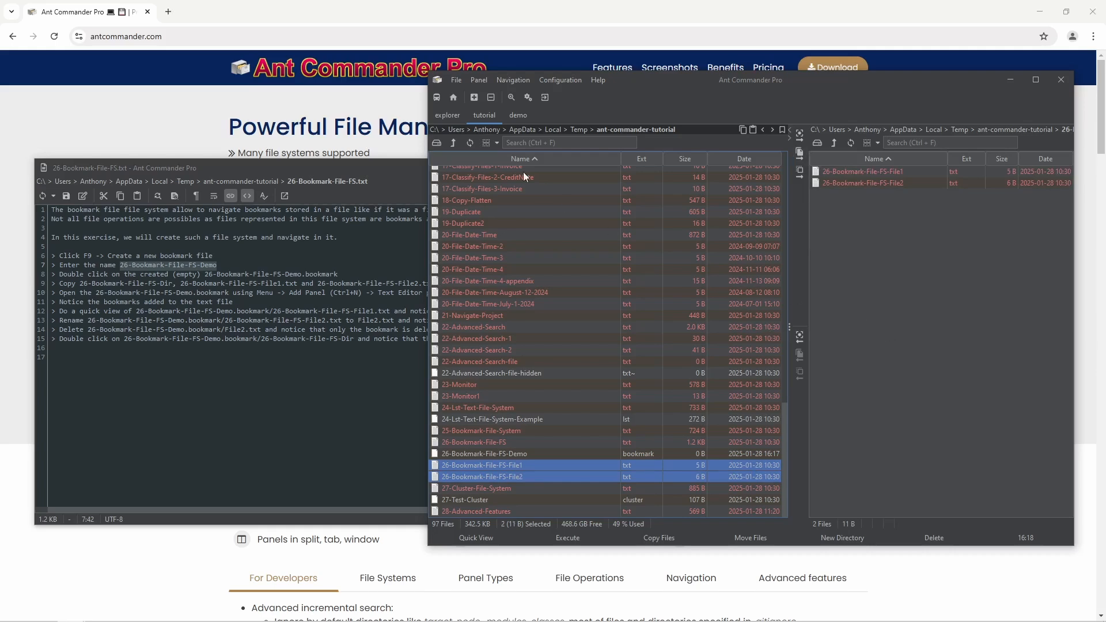
left_click(472, 141)
left_click(648, 453)
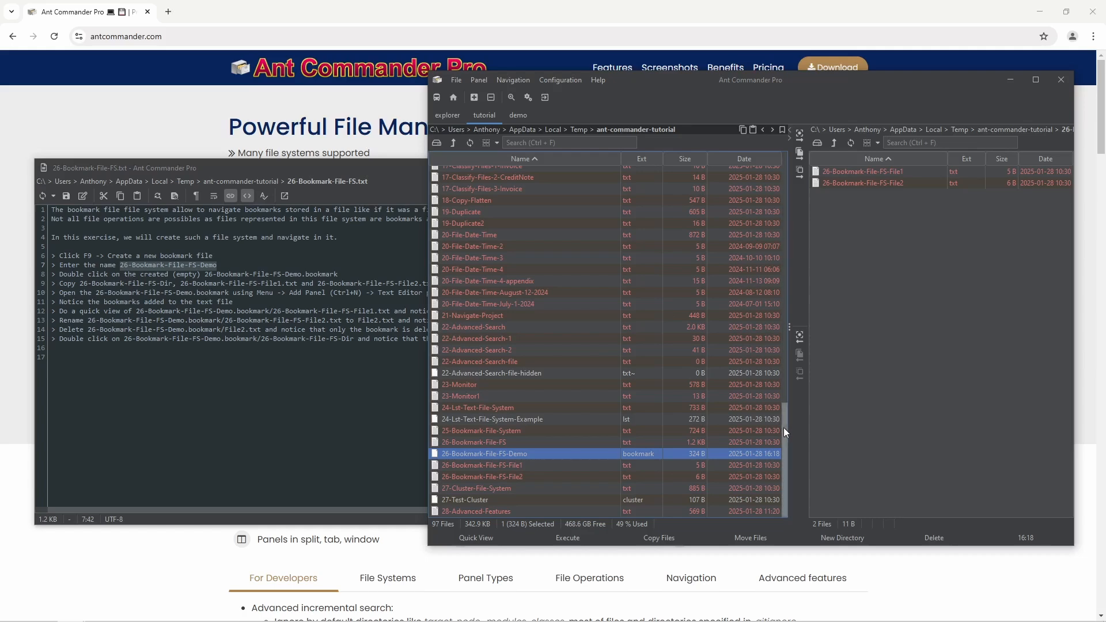
- Copy the 26-Bookmark-File-FS-Dir folder into the bookmark panel as a third bookmark
left_click_drag(783, 427, 795, 195)
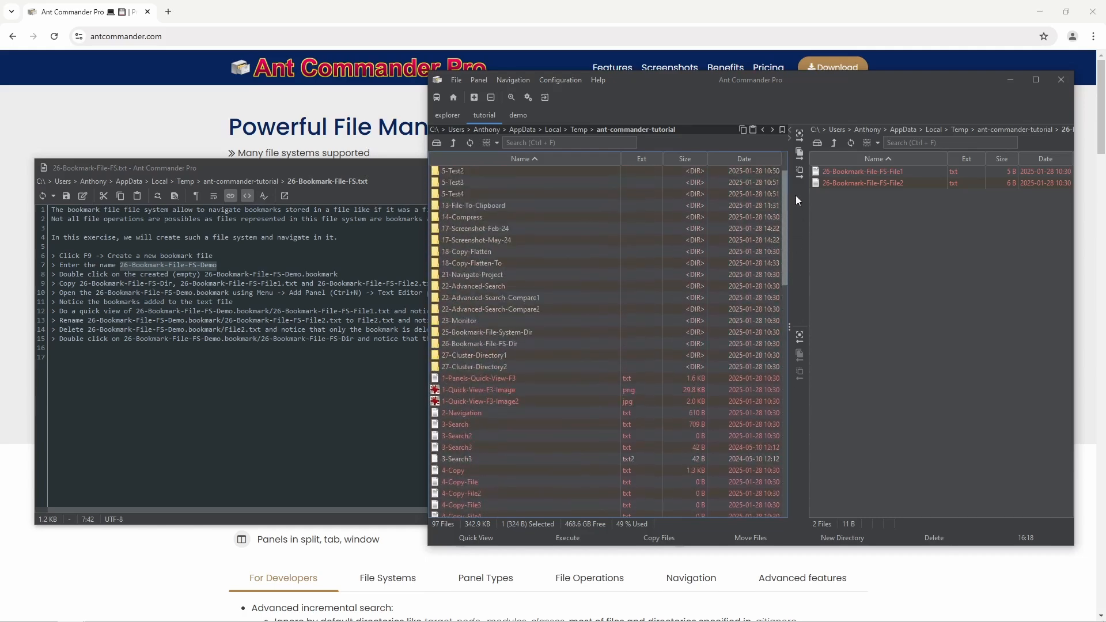
left_click(520, 344)
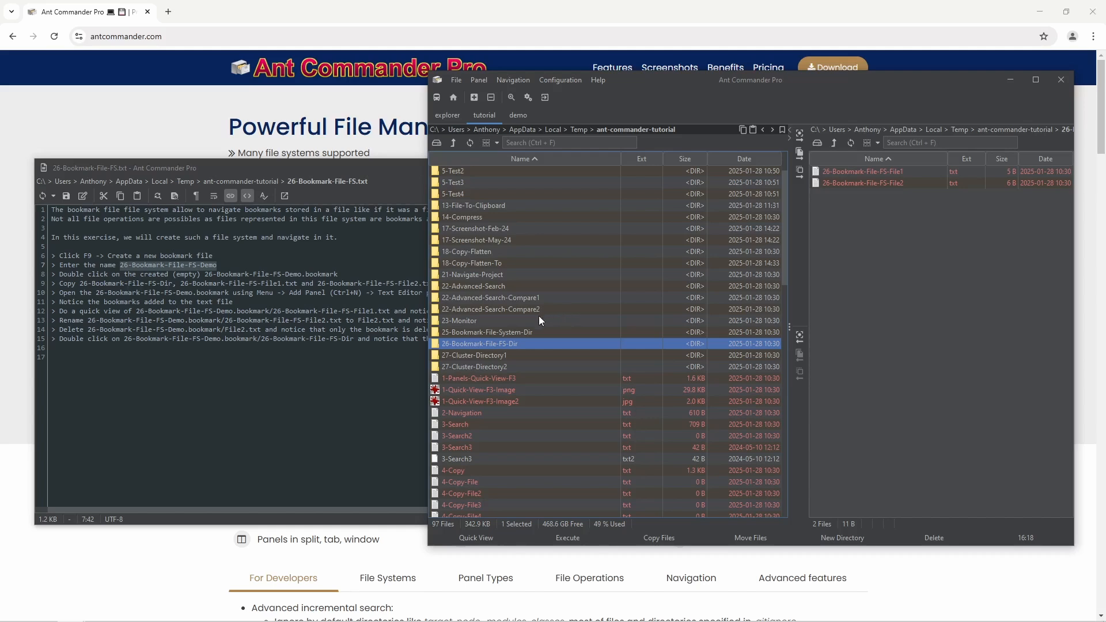
left_click(799, 153)
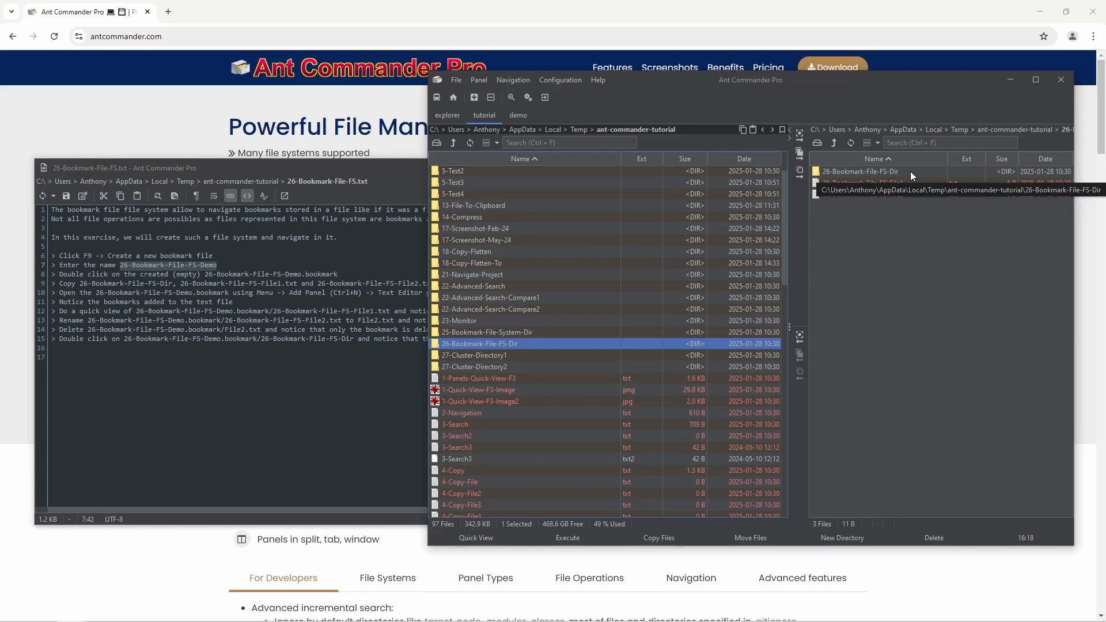
left_click(869, 171)
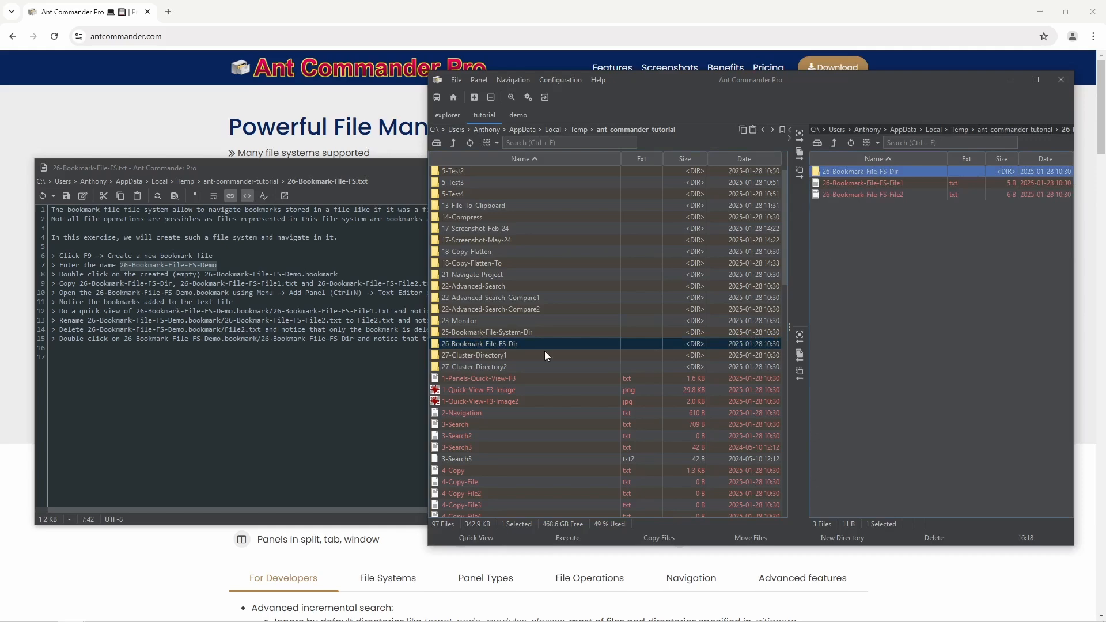
- Select the 26-Bookmark-File-FS-Demo bookmark file in the left list and choose a panel for opening it
scroll(637, 354, "down", 15)
scroll(636, 353, "down", 6)
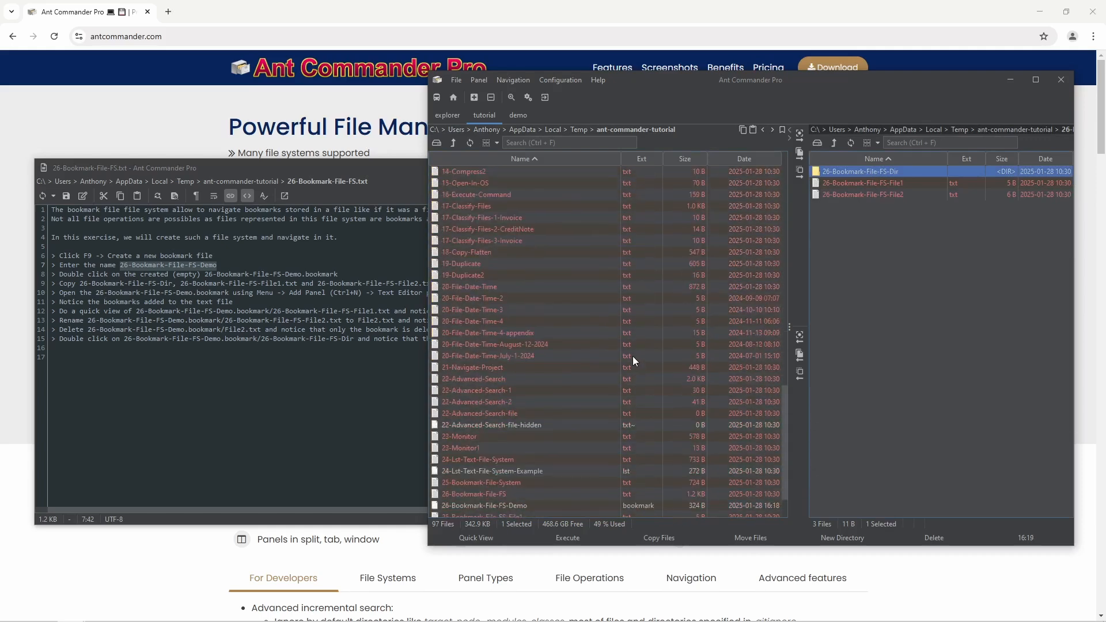
scroll(625, 354, "down", 2)
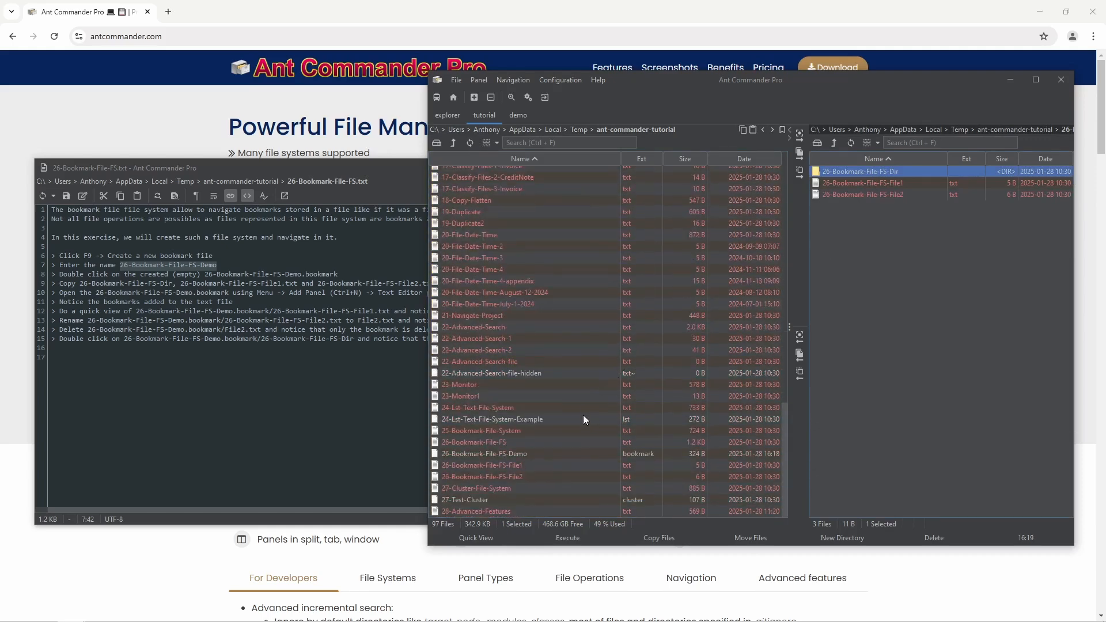
left_click(541, 454)
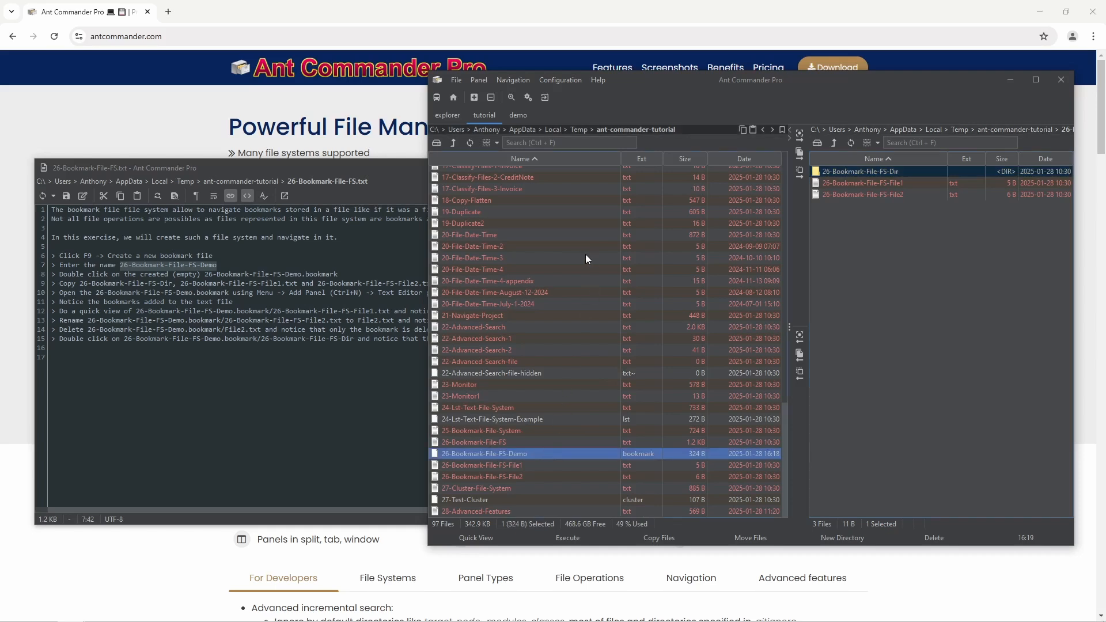
left_click(475, 98)
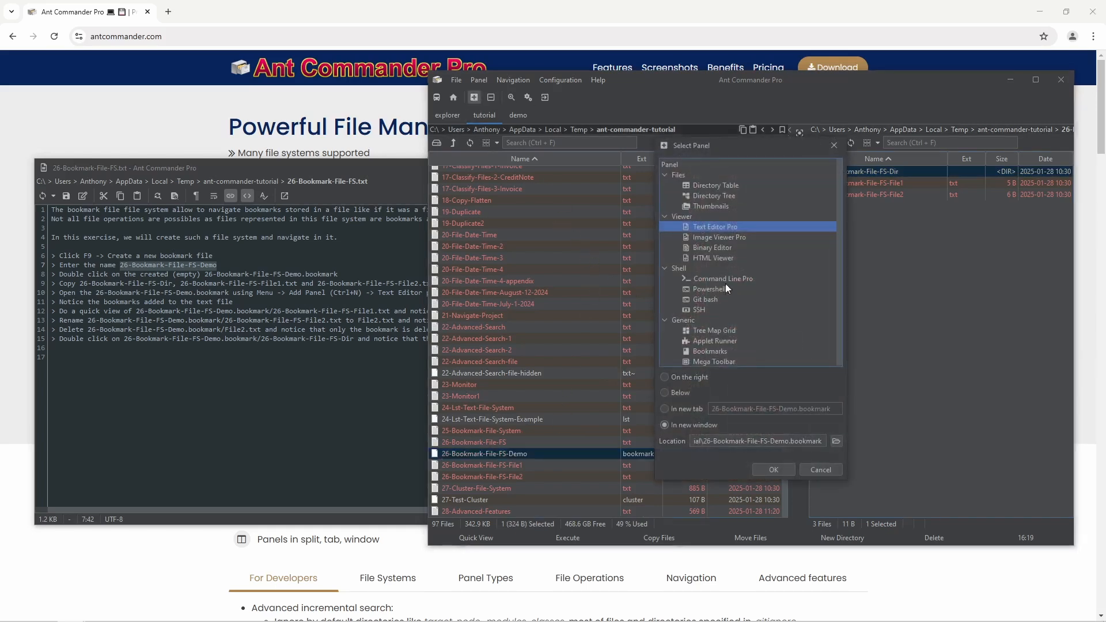
- View the three entries of 26-Bookmark-File-FS-Demo.bookmark in Text Editor Pro, then close the editor
left_click(774, 470)
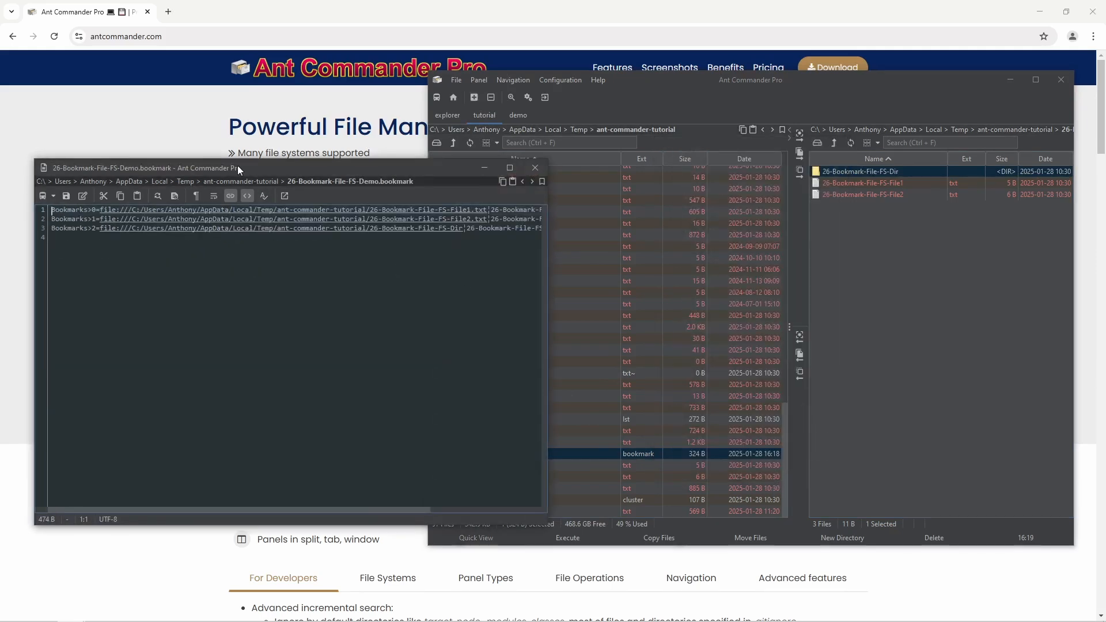
left_click_drag(237, 164, 346, 268)
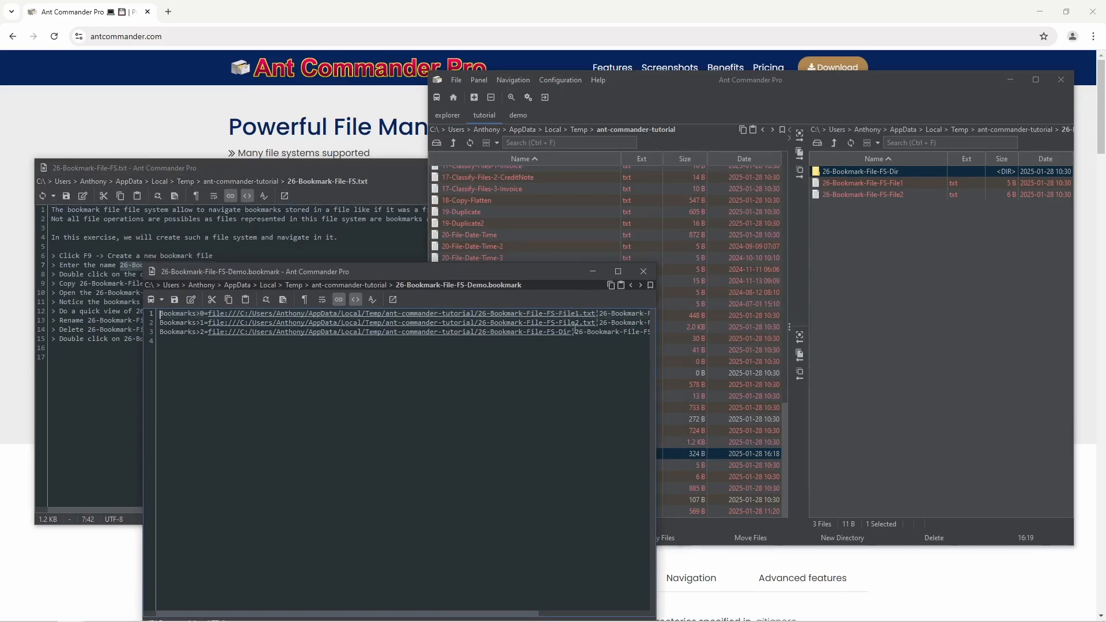
left_click(643, 274)
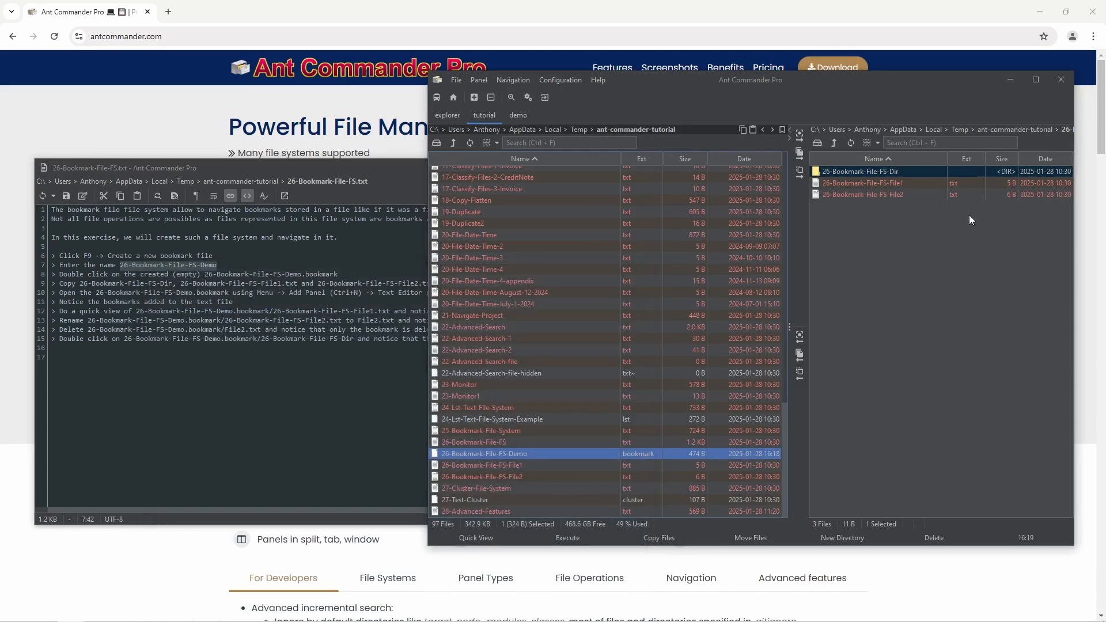
- Quick-view the File2 bookmark, which shows the real 26-Bookmark-File-FS-File2.txt containing 'Test'
left_click(897, 181)
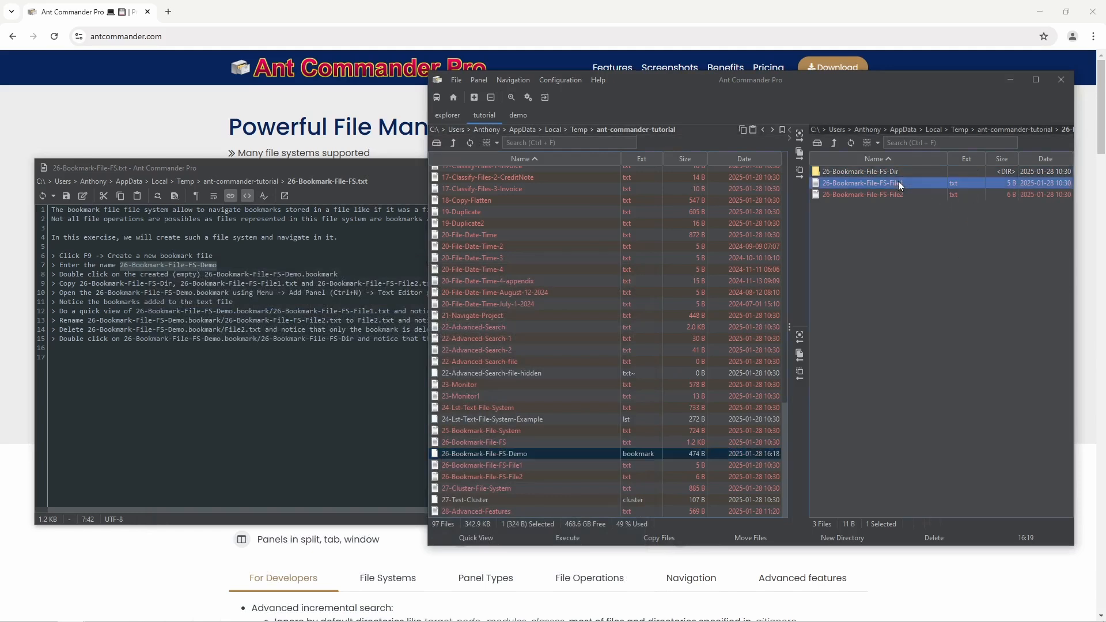
left_click(900, 194)
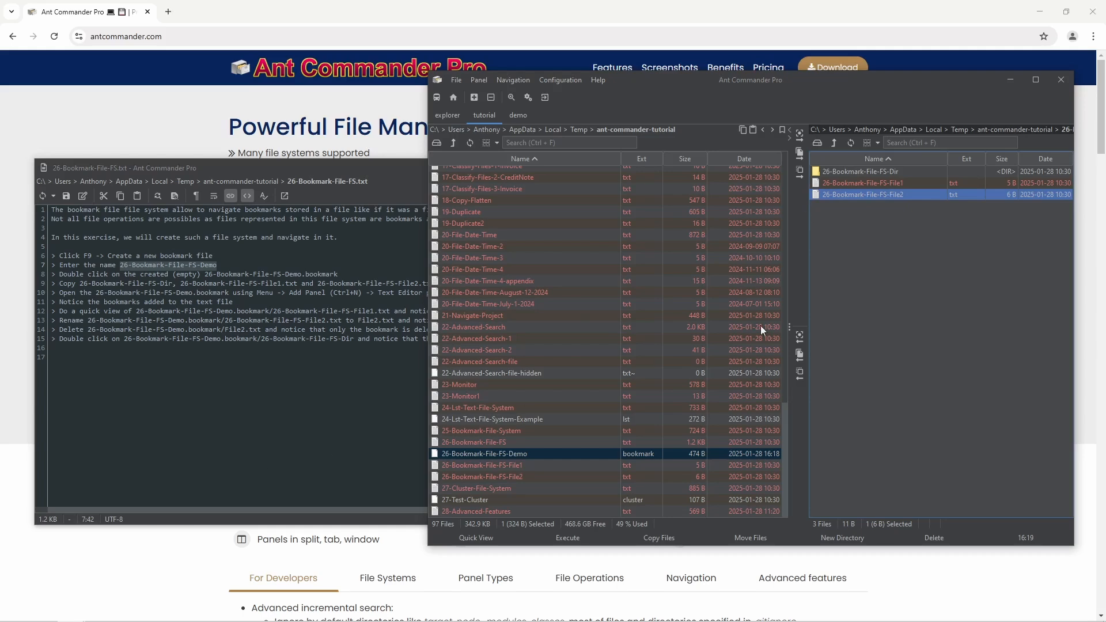
key("F3")
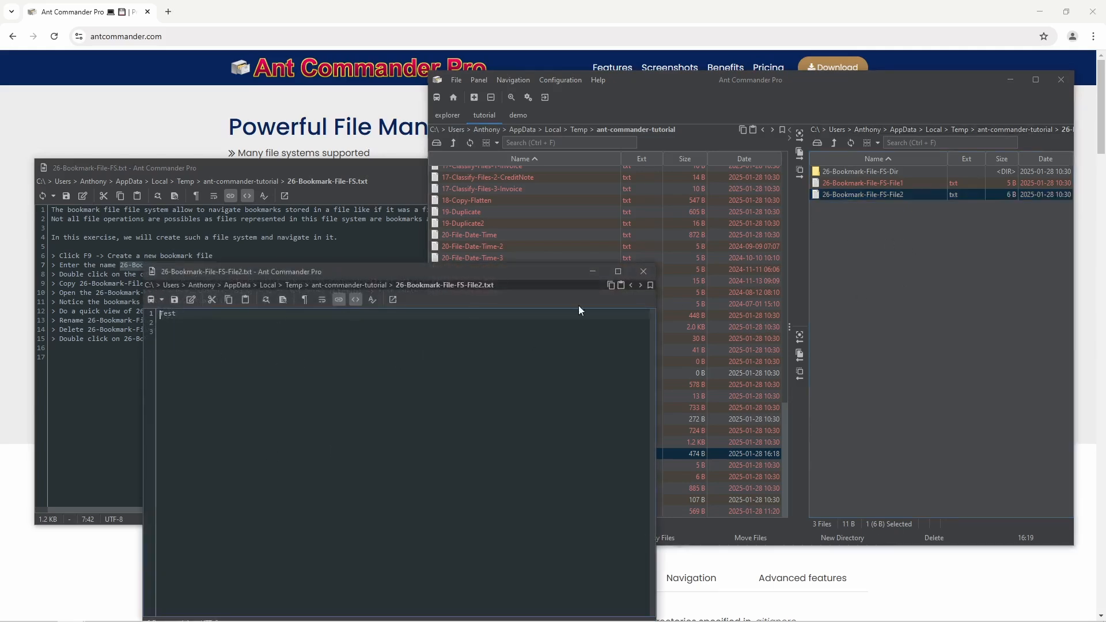
left_click(643, 272)
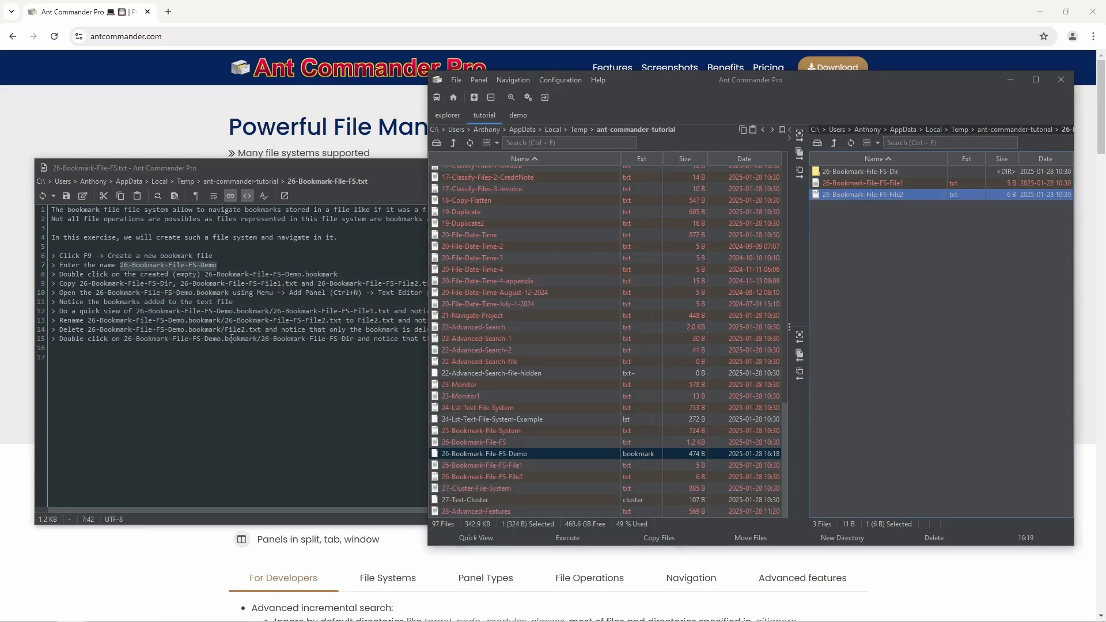
- Highlight the bookmark path on tutorial line 12, then return to the file manager
left_click(161, 303)
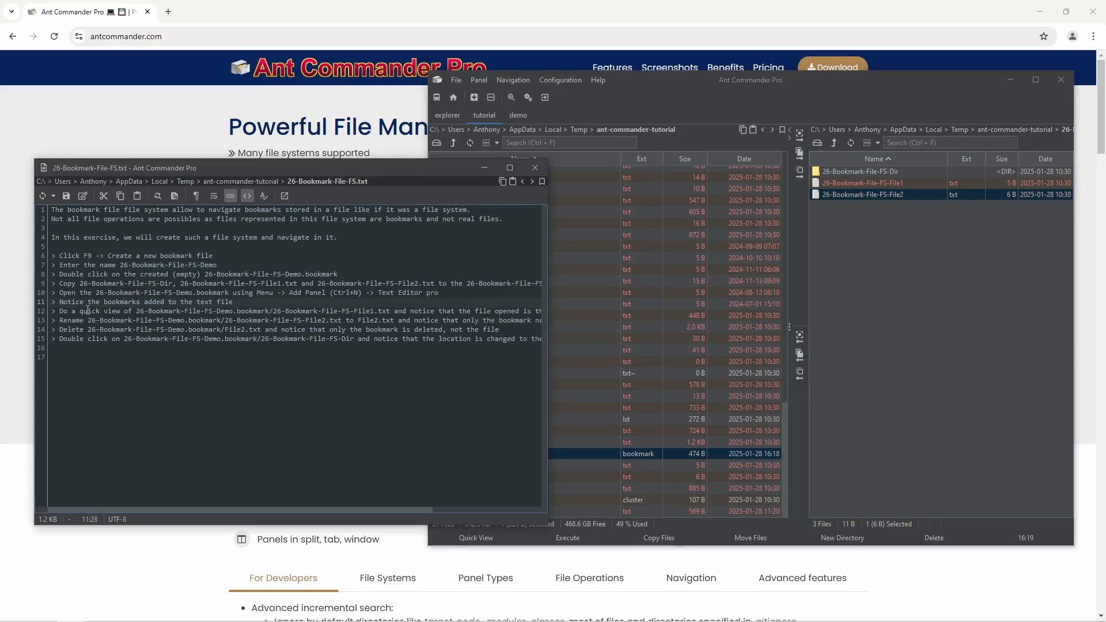
left_click_drag(141, 315, 375, 311)
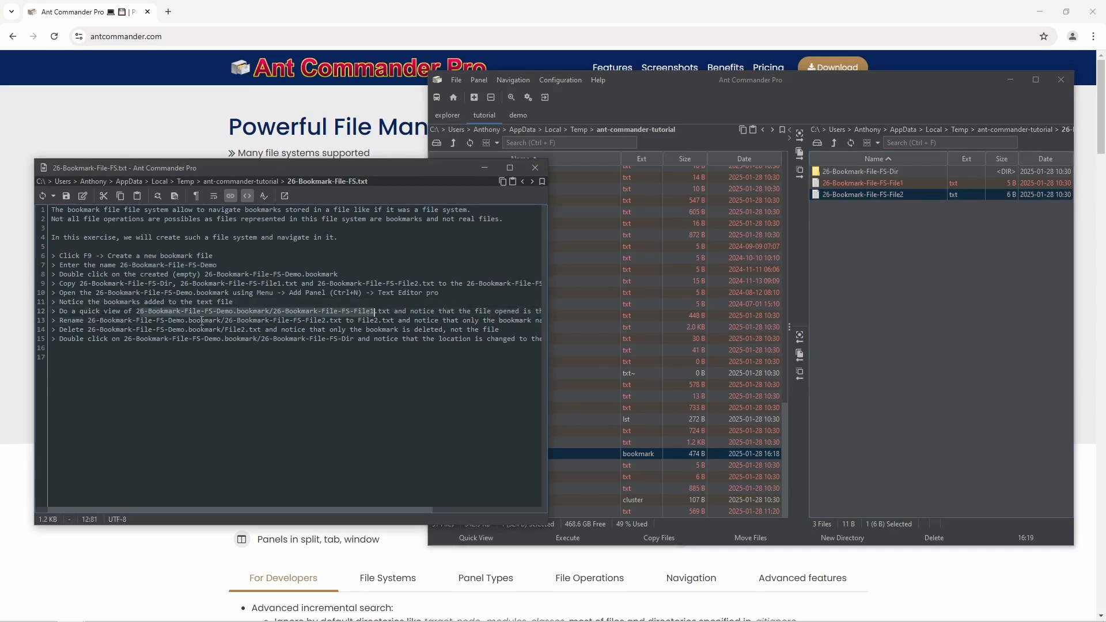
left_click(890, 195)
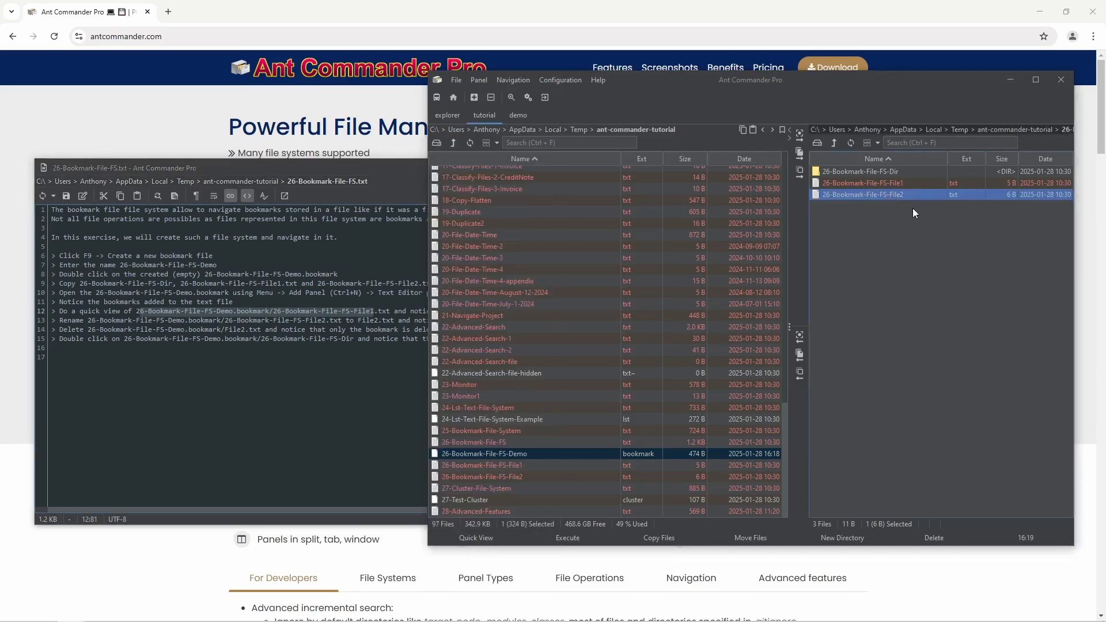
- Rename the second bookmark to File2 by removing its 26-Bookmark-File-FS- prefix
key("shift+F6")
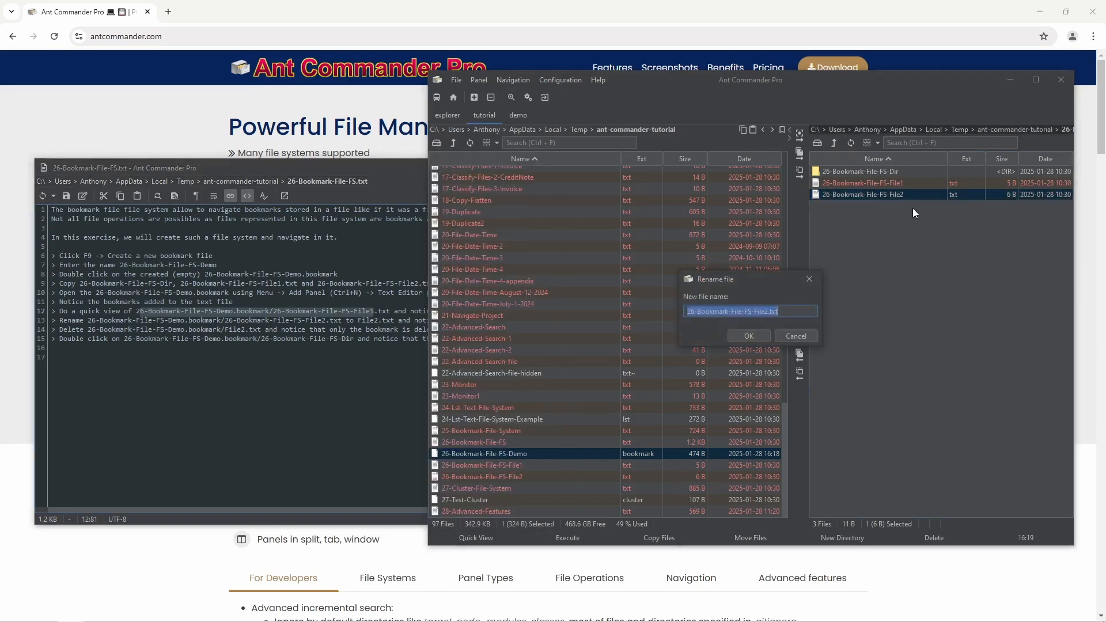
left_click(755, 312)
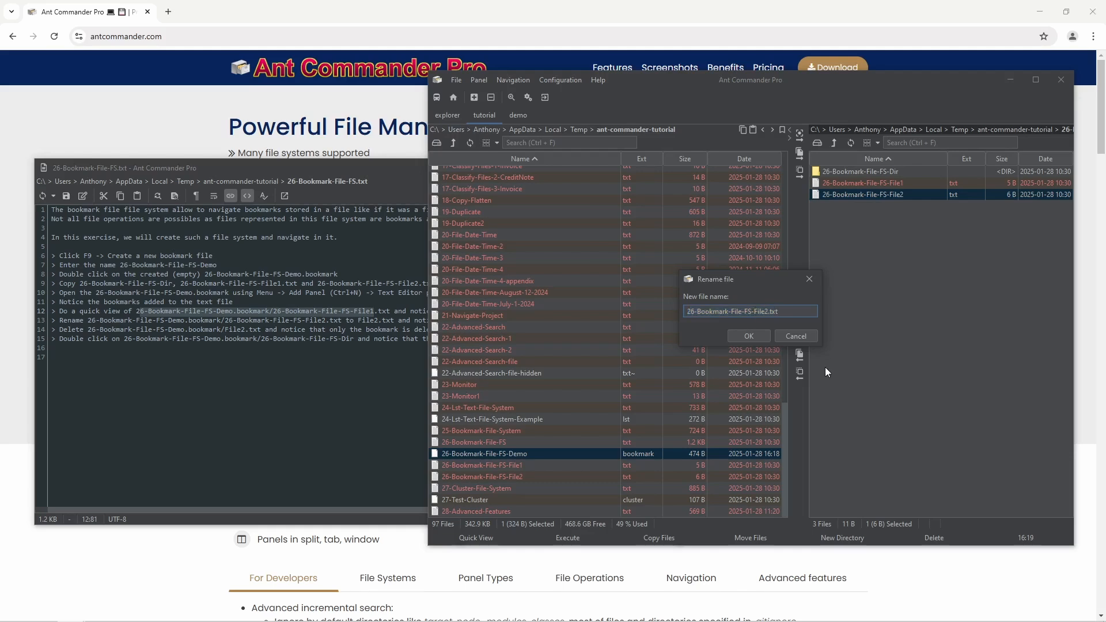
key("ctrl+shift+Left")
key("ctrl+shift+Left")
key("ctrl+shift+Left")
key("ctrl+shift+Left")
key("BackSpace")
key("Return")
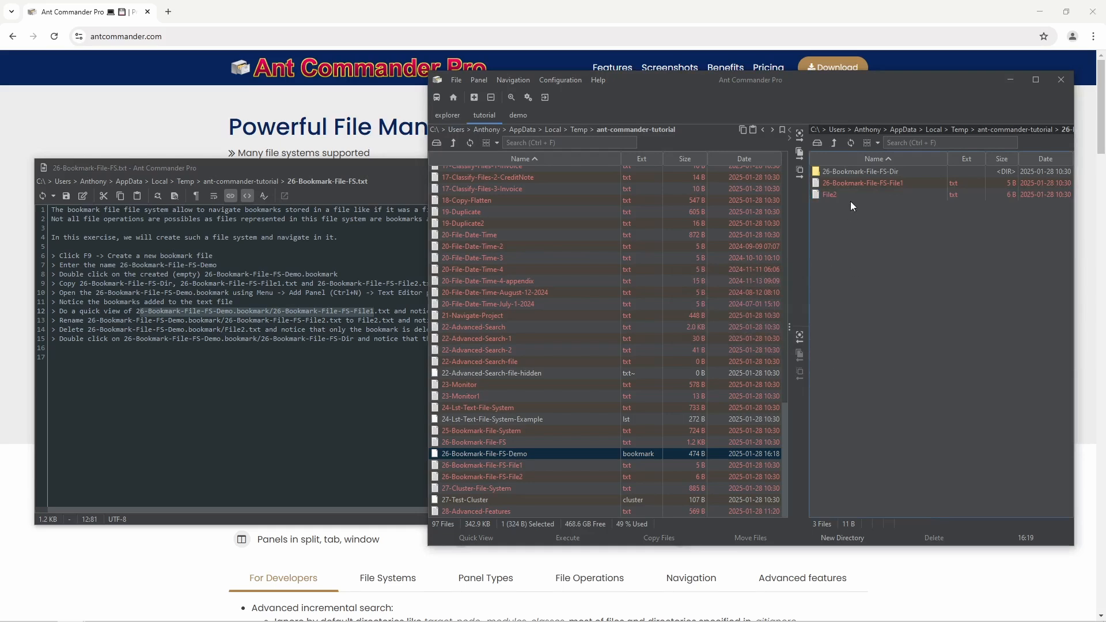
left_click(852, 196)
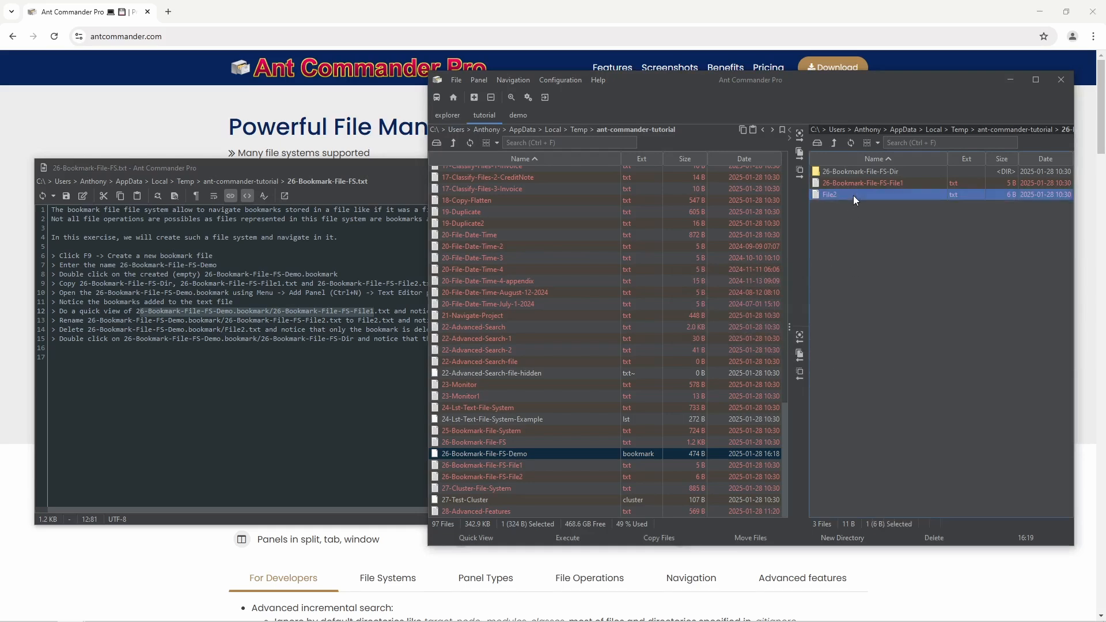
- Quick-view the real 26-Bookmark-File-FS-File2 file in the left panel to confirm it kept its name
left_click(503, 475)
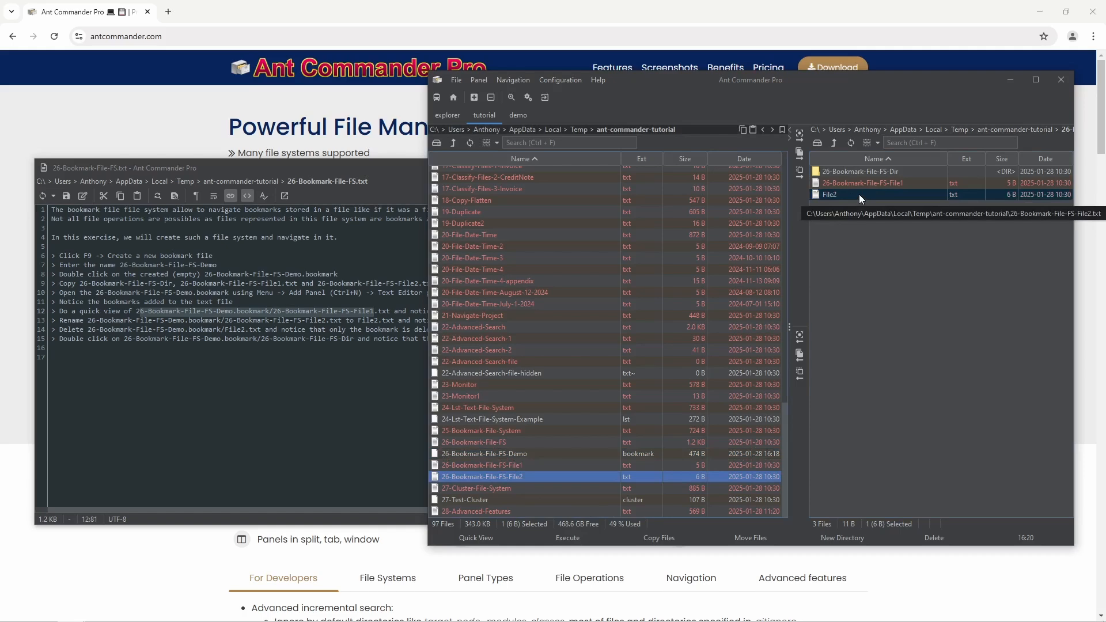
key("F3")
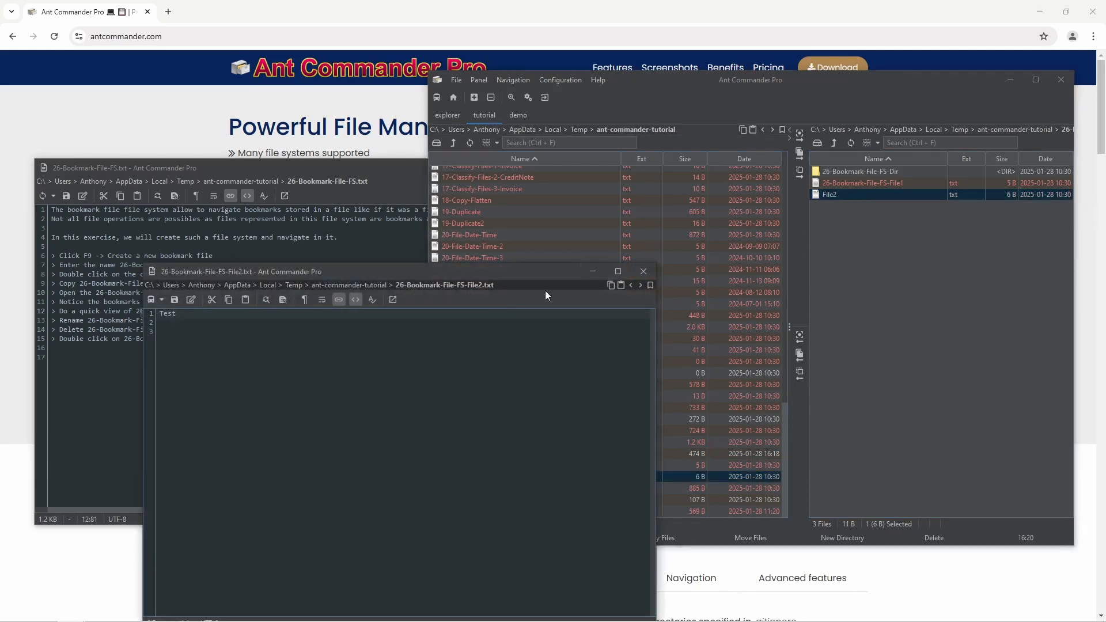
left_click(643, 272)
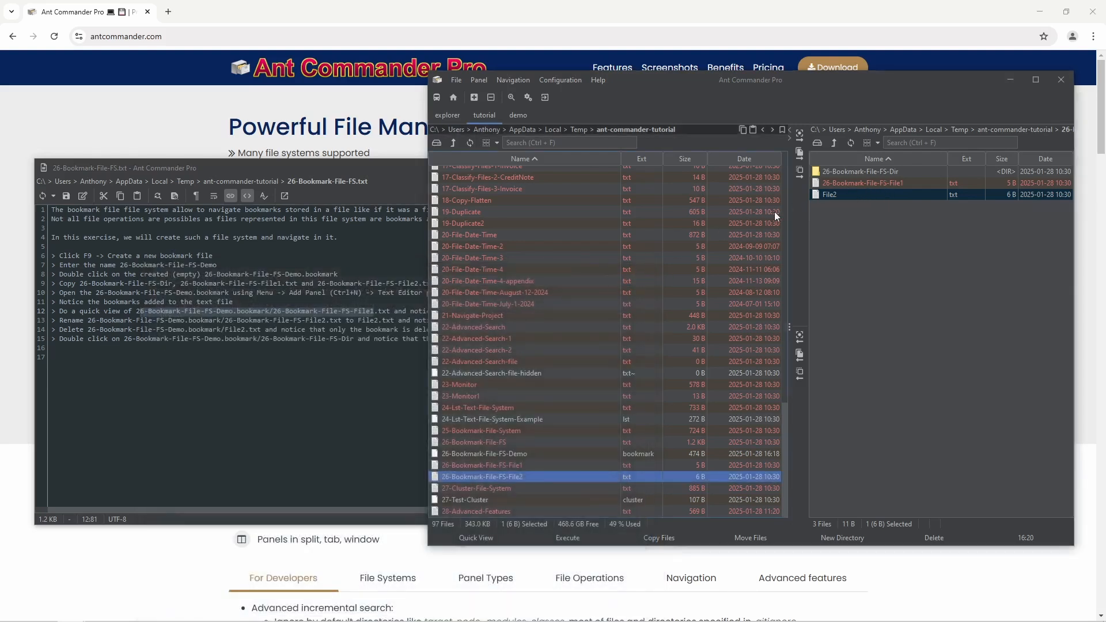
- Delete the File2 bookmark from the bookmark panel, confirming the permanent deletion
left_click(837, 184)
left_click(842, 196)
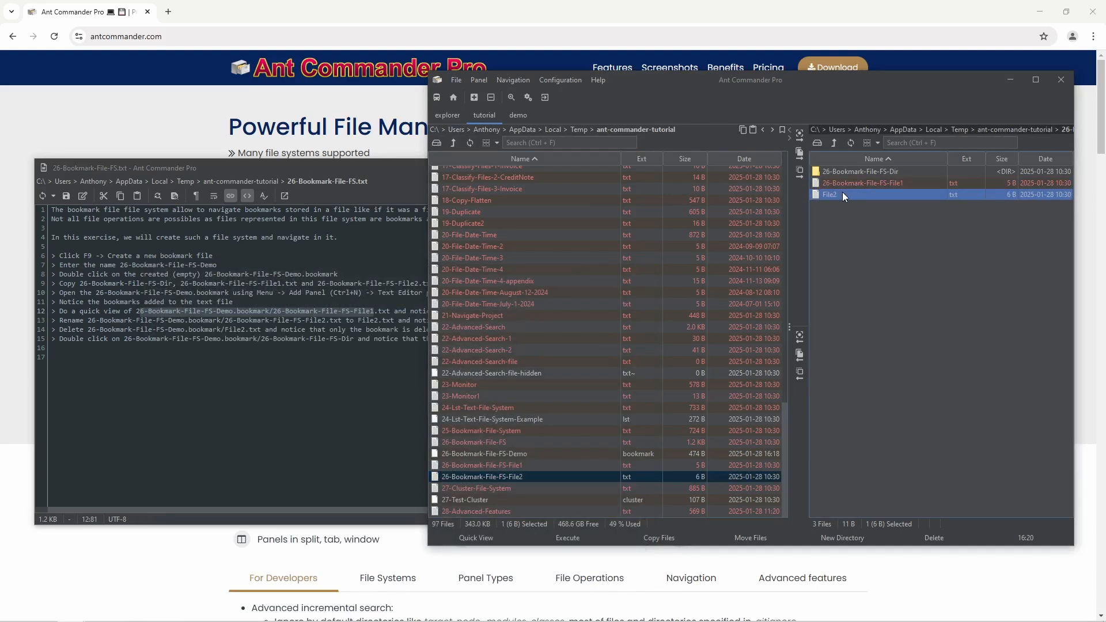
key("Delete")
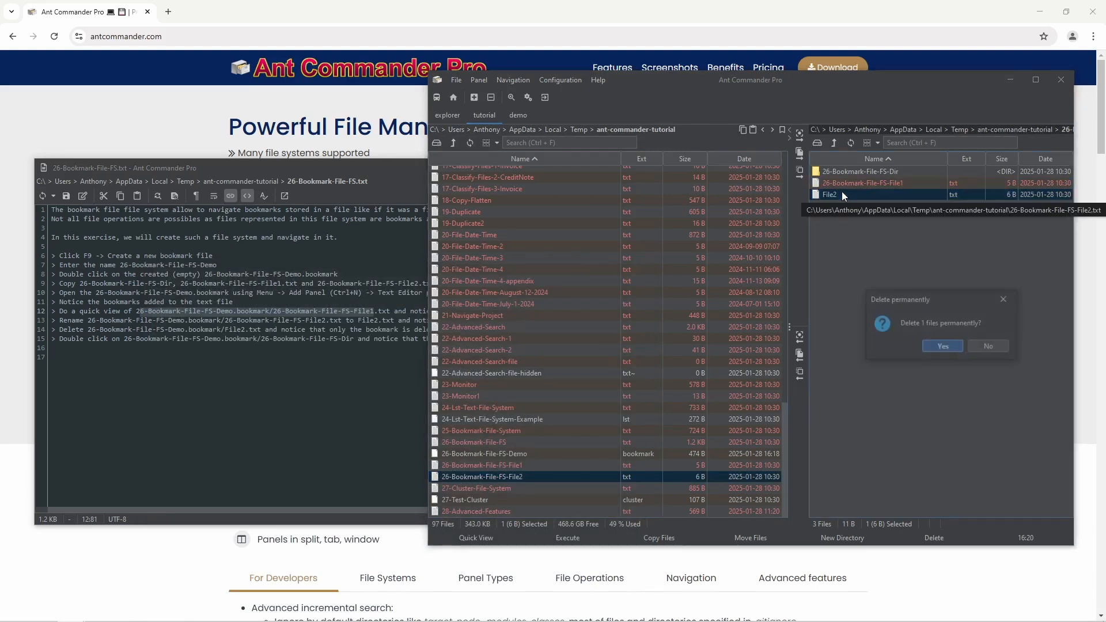
left_click(943, 346)
- Refresh the left file list and select 26-Bookmark-File-FS-Demo.bookmark, now 312 B
left_click(493, 476)
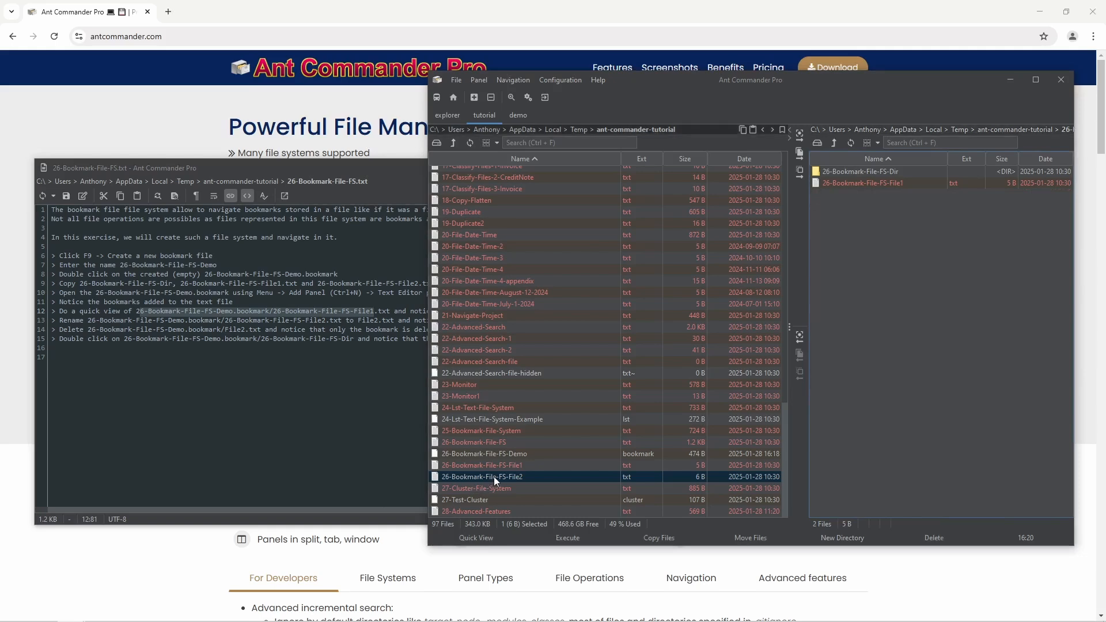
left_click(471, 143)
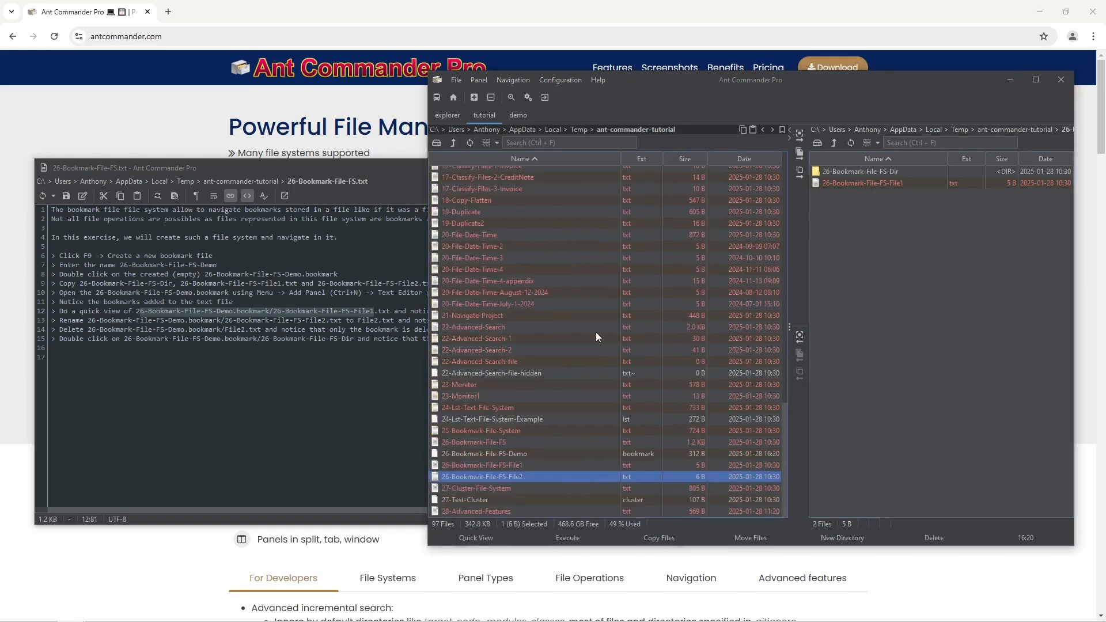
left_click(542, 453)
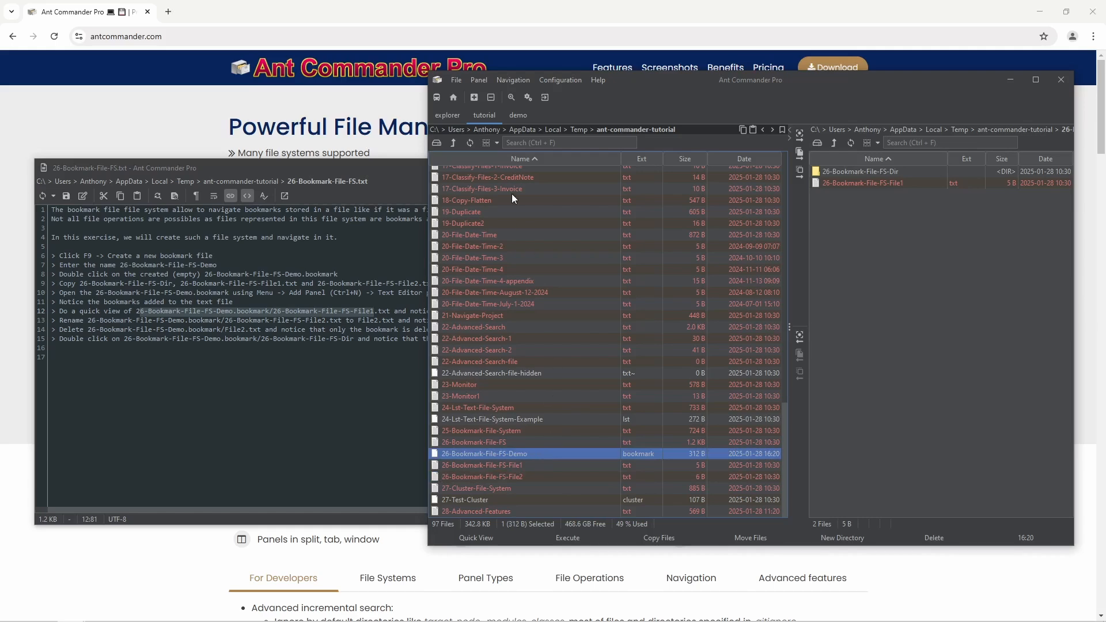
left_click(474, 98)
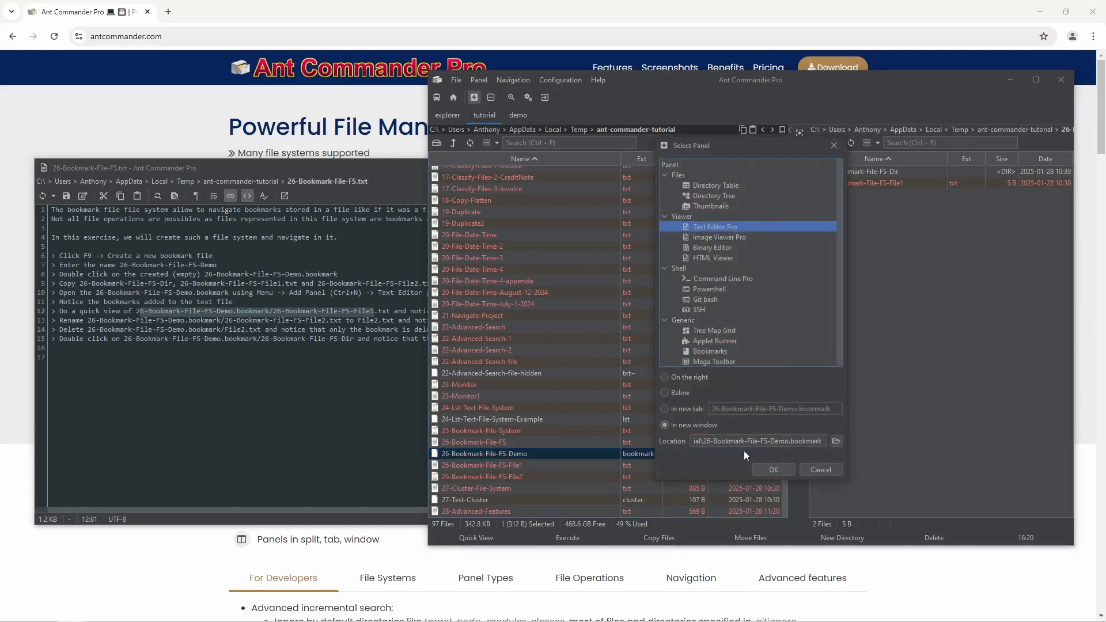
left_click(772, 470)
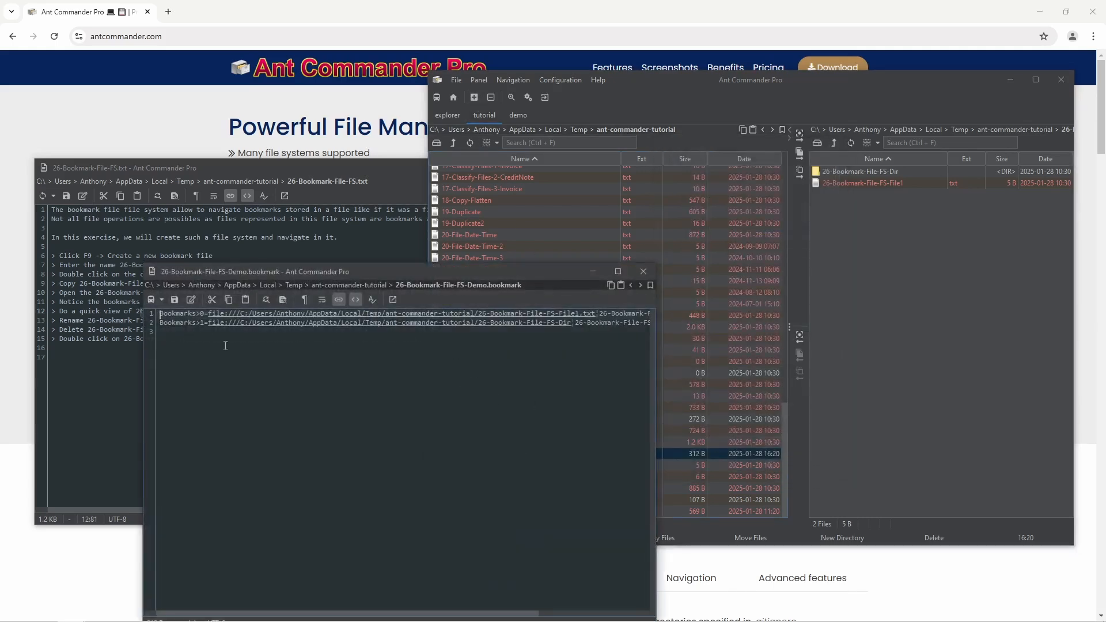
left_click(643, 269)
left_click(148, 339)
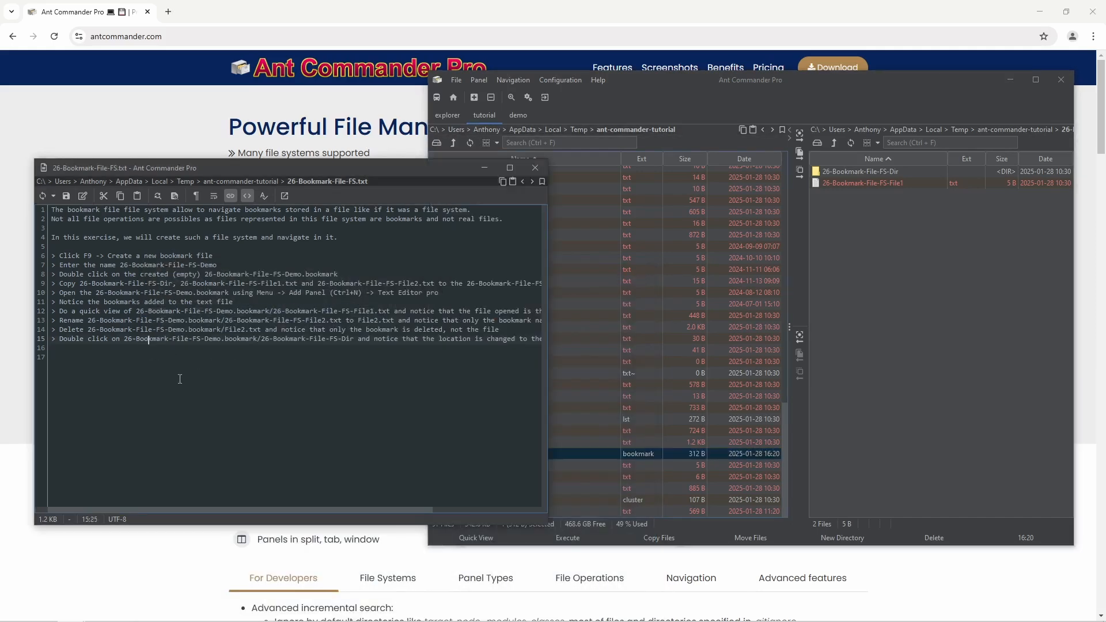
left_click(894, 171)
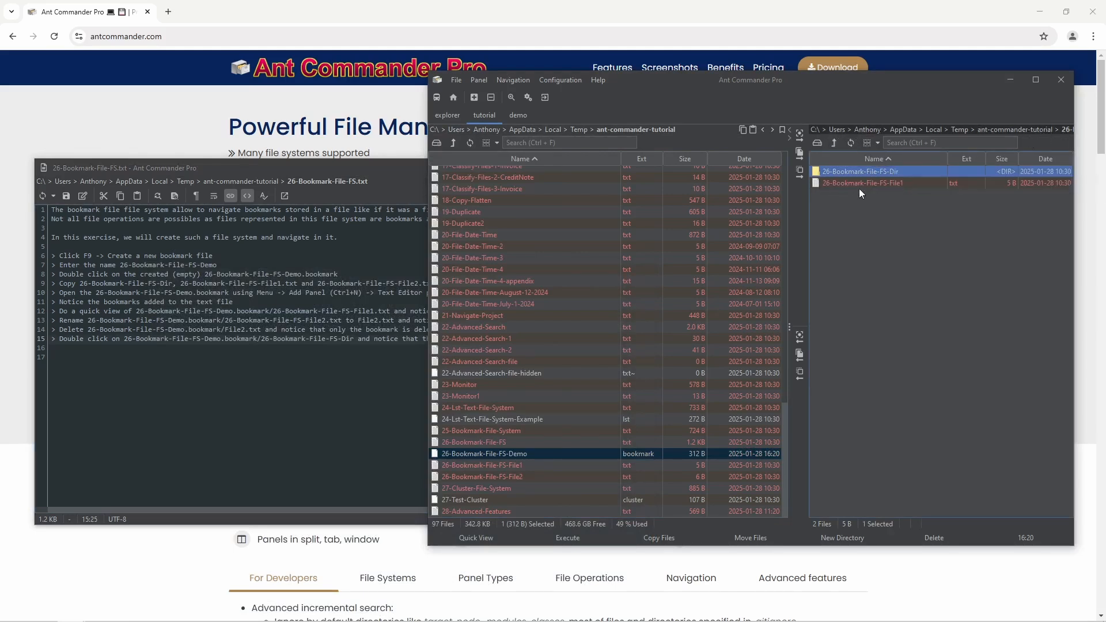
double_click(870, 171)
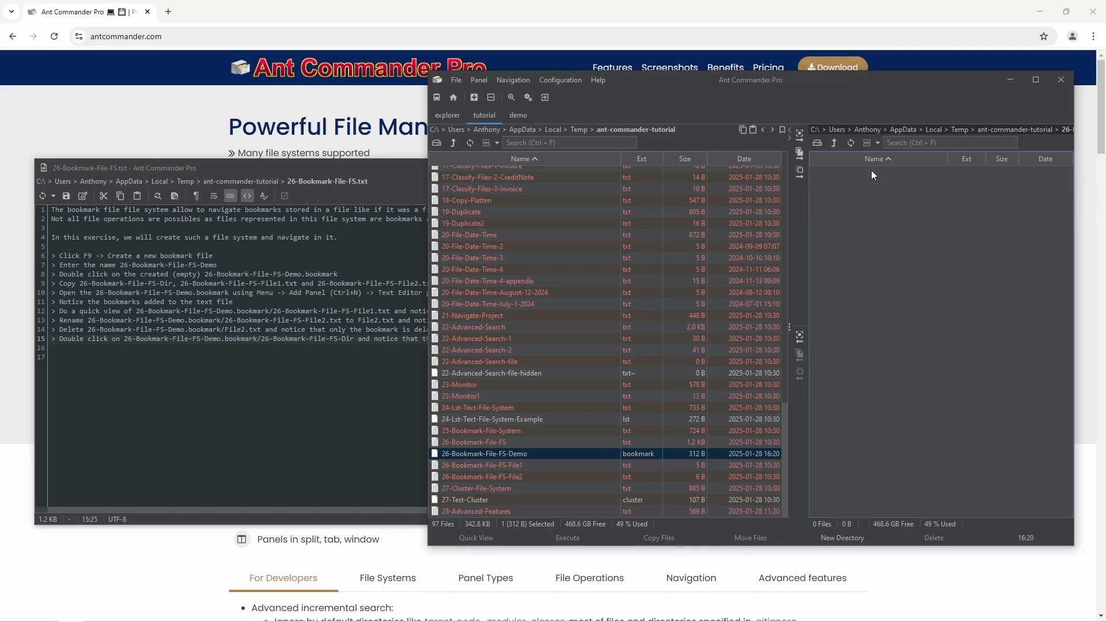
double_click(876, 77)
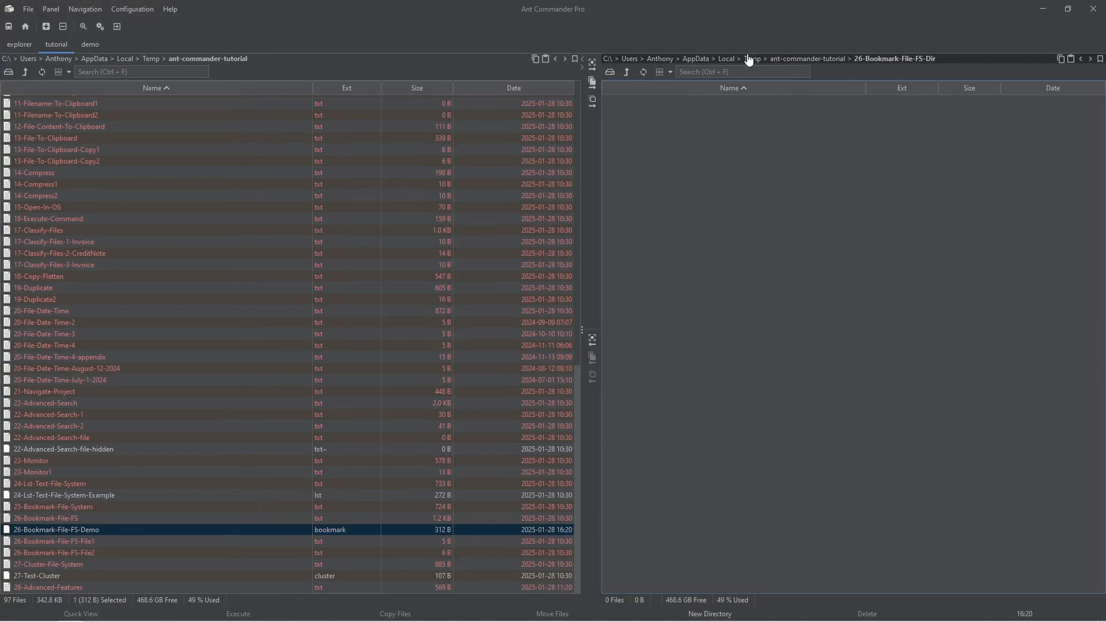
left_click(1080, 58)
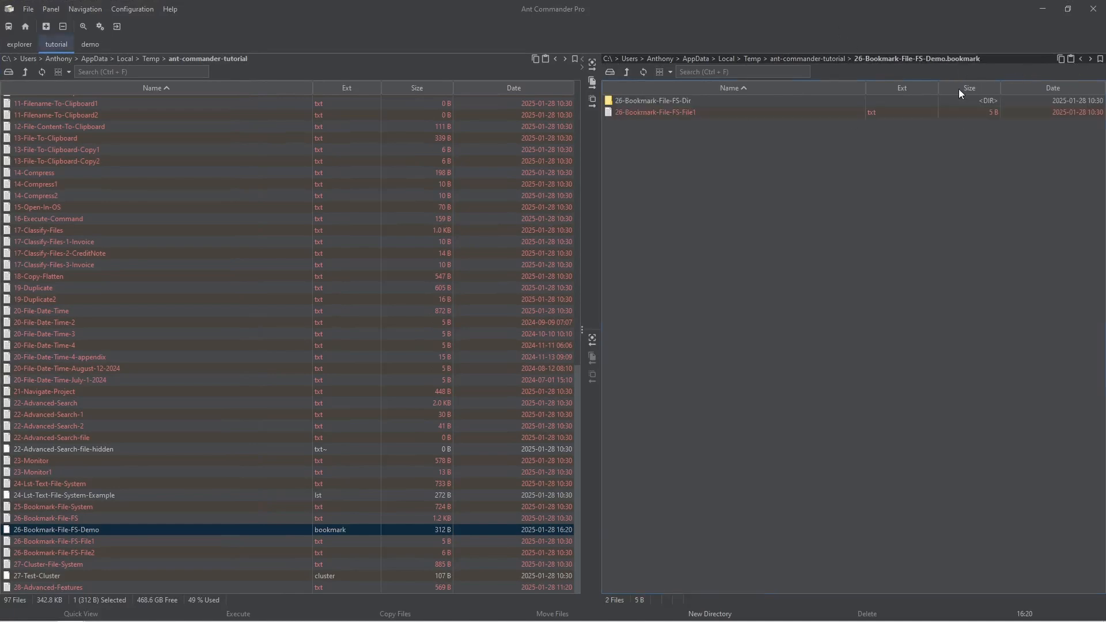
double_click(858, 6)
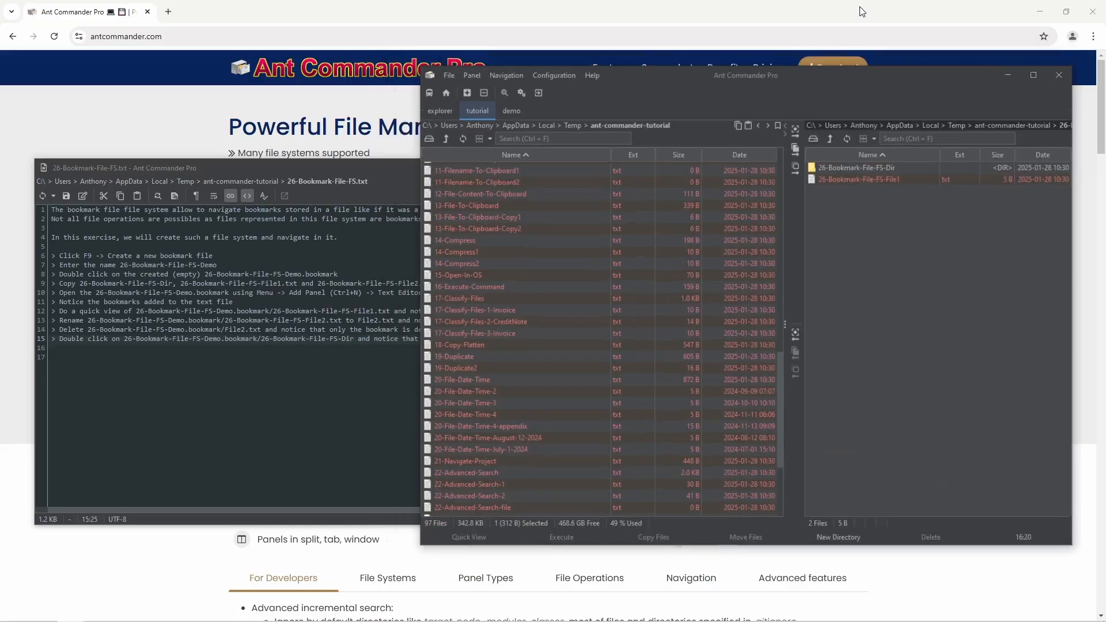